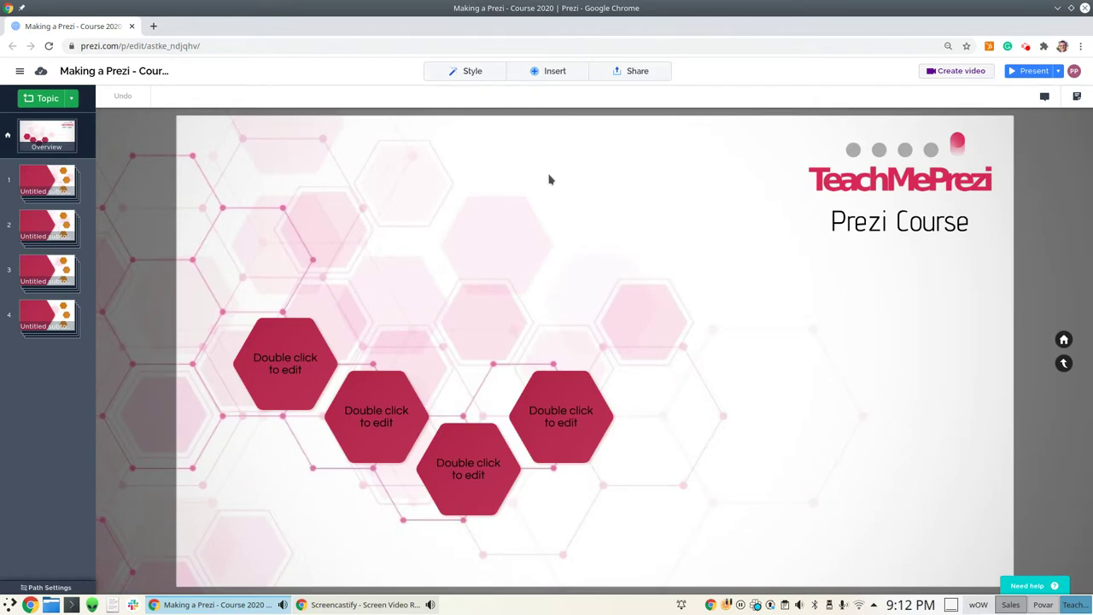
# Open the Insert menu to list the content types for the title slide.
pyautogui.click(541, 75)
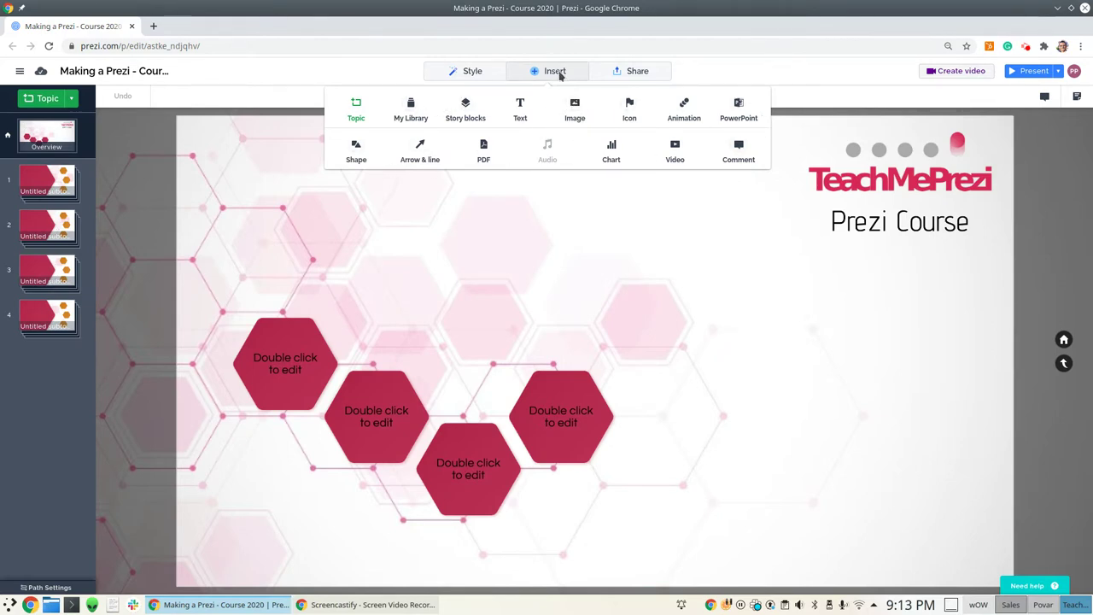
# Choose Image from the Insert menu to bring up the Insert Images panel.
pyautogui.click(575, 106)
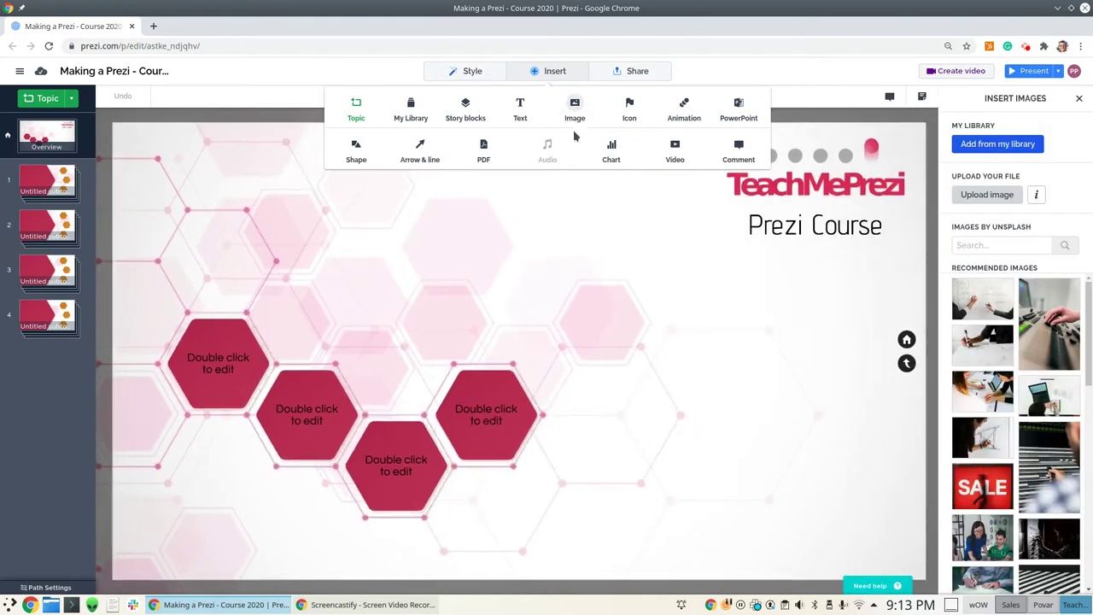
pyautogui.click(547, 71)
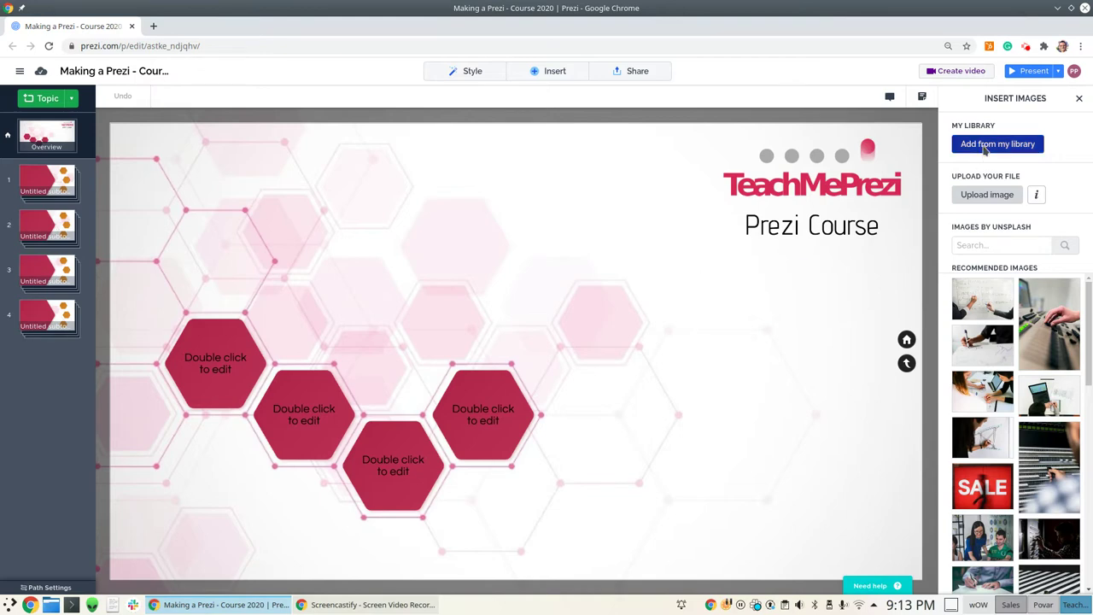
# From My library, place the circular laptop photo, shrink it, and set it beside the TeachMePrezi logo.
pyautogui.click(984, 145)
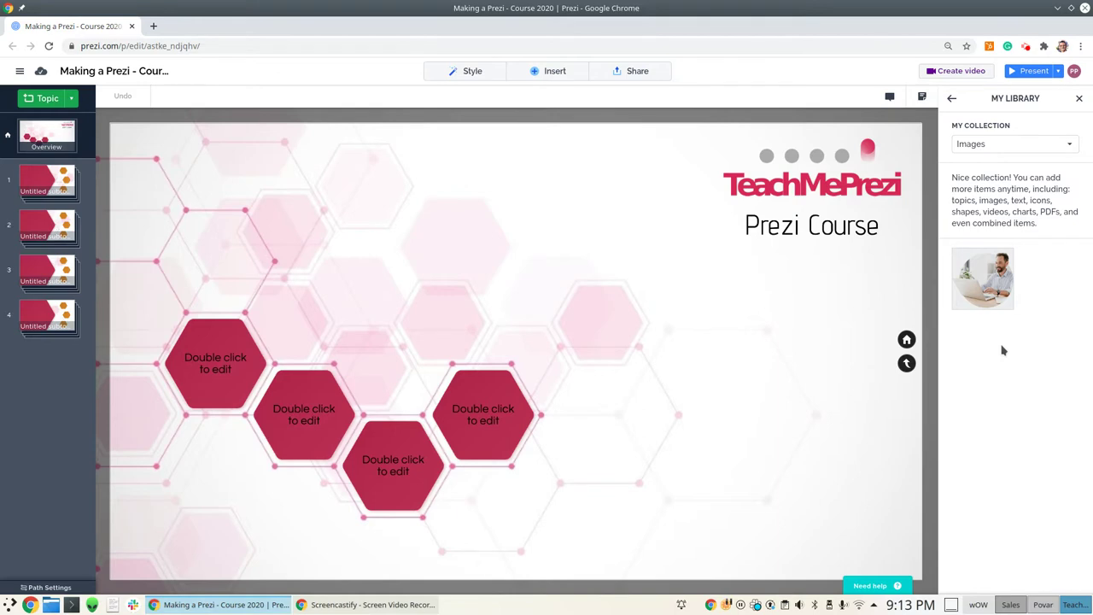
pyautogui.moveTo(992, 285)
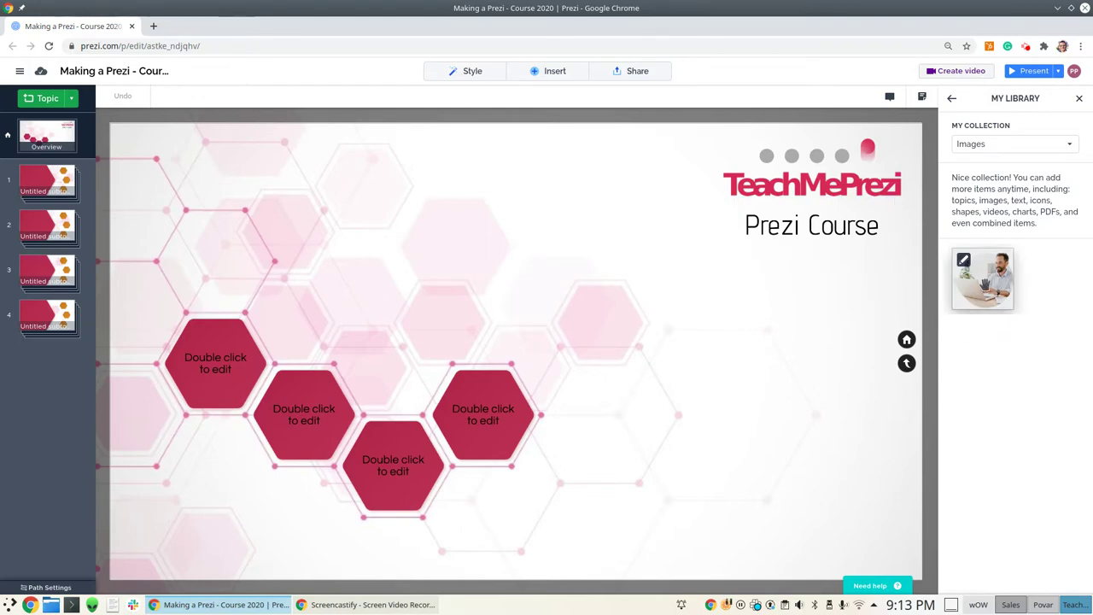
pyautogui.click(985, 283)
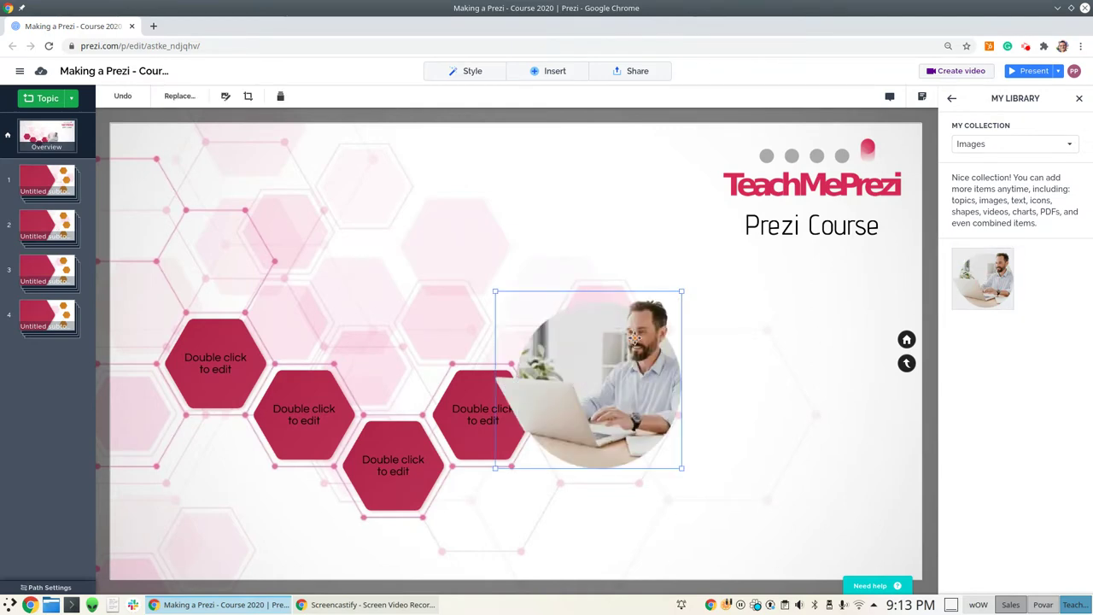
pyautogui.press('Delete')
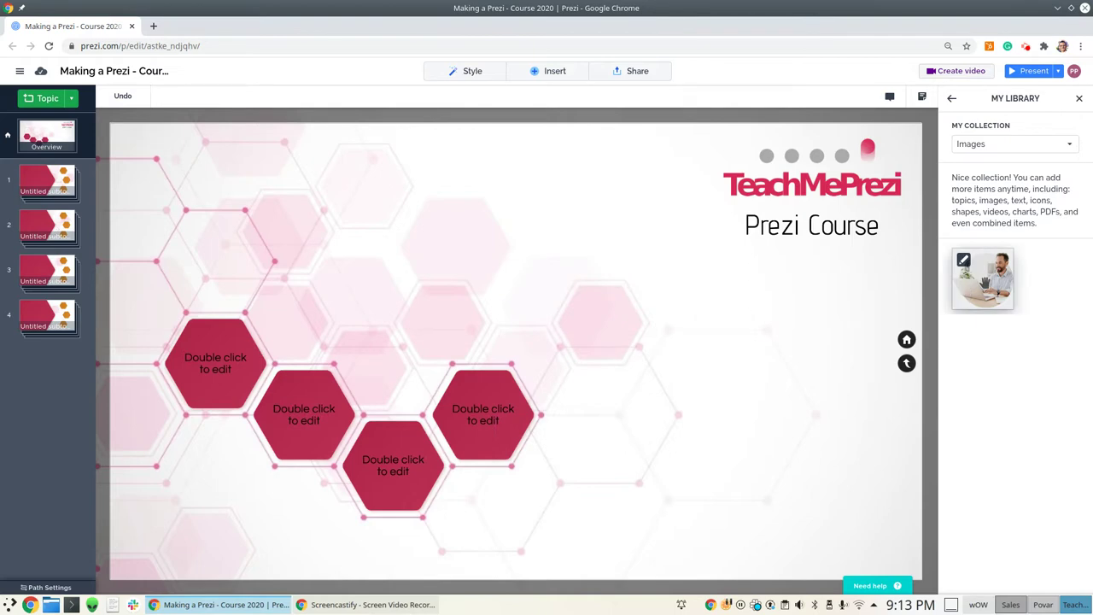
pyautogui.moveTo(982, 283); pyautogui.dragTo(421, 213)
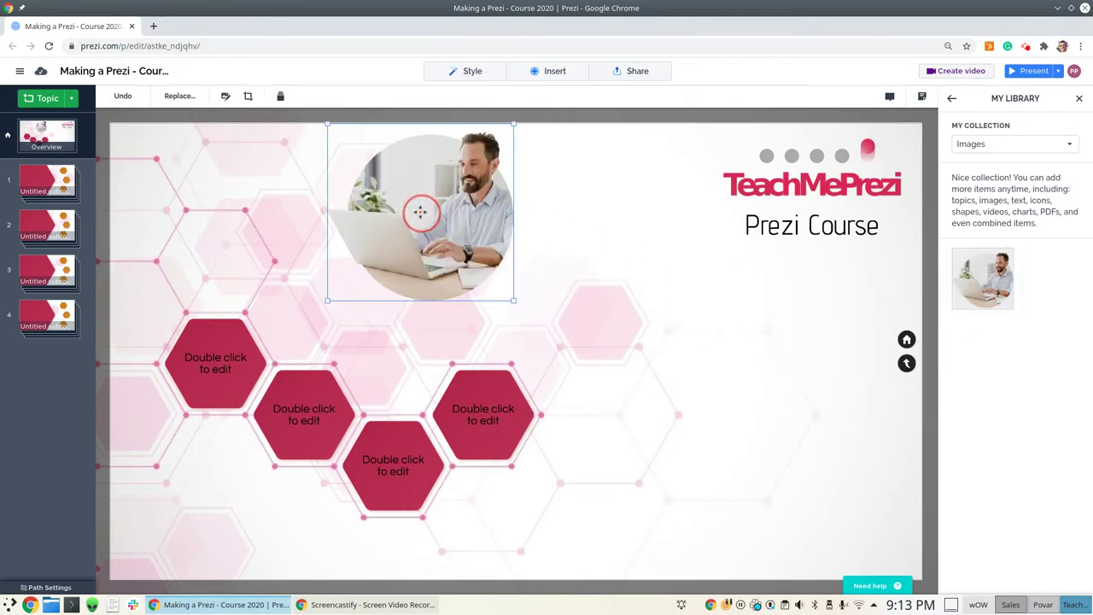
pyautogui.moveTo(420, 213); pyautogui.dragTo(500, 231)
pyautogui.moveTo(415, 317); pyautogui.dragTo(475, 264)
pyautogui.moveTo(554, 210); pyautogui.dragTo(643, 202)
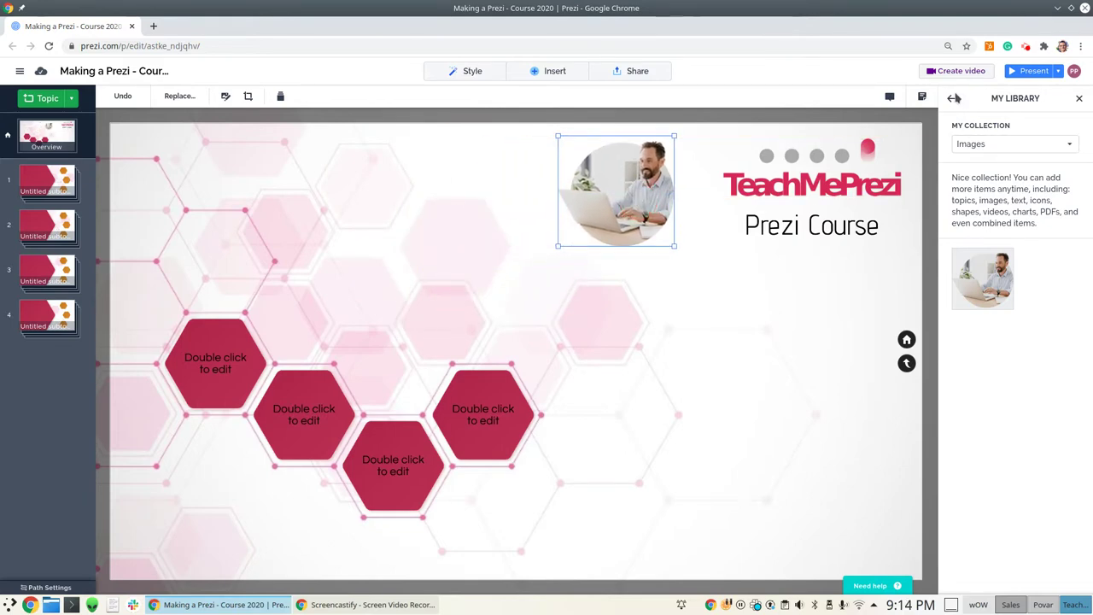
pyautogui.click(951, 99)
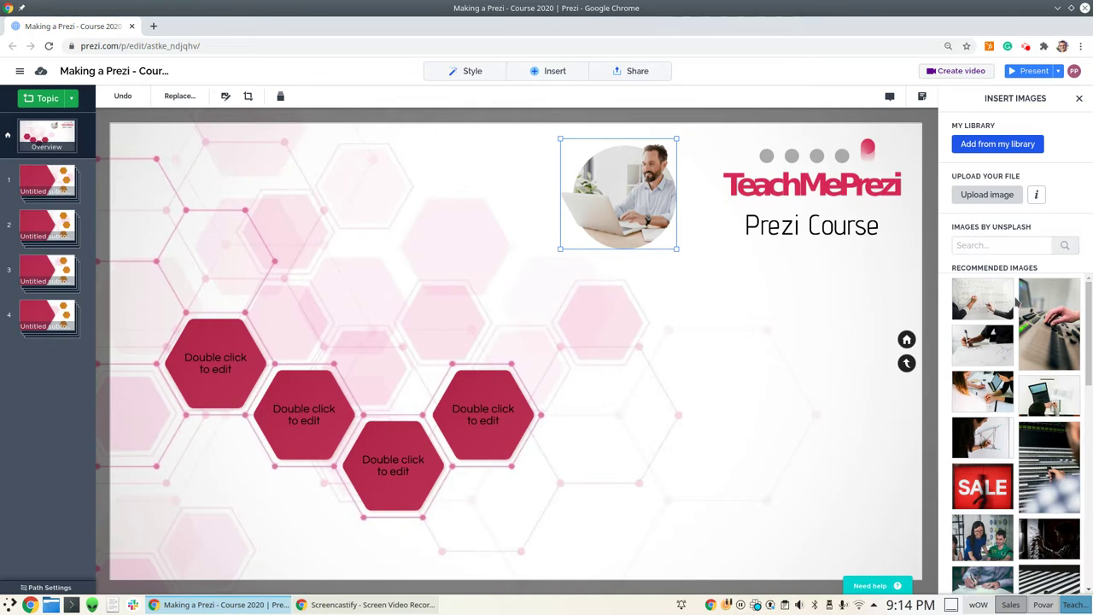
# Search Unsplash for 'mobile' and place the two-phones photo at the slide's lower right.
pyautogui.click(998, 246)
pyautogui.moveTo(1090, 329); pyautogui.dragTo(1089, 290)
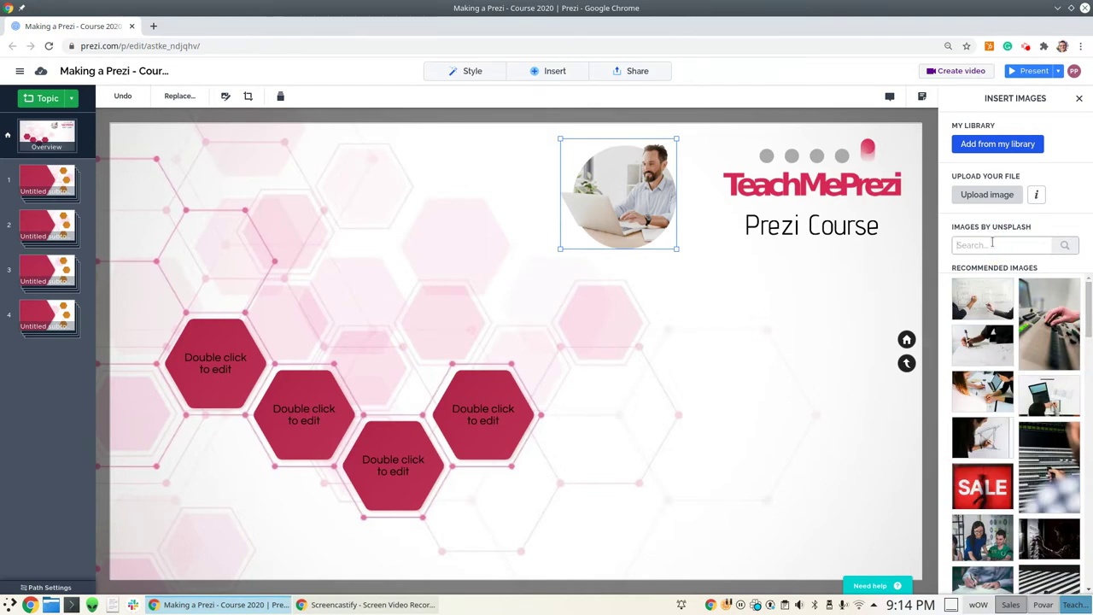
pyautogui.write('mobile')
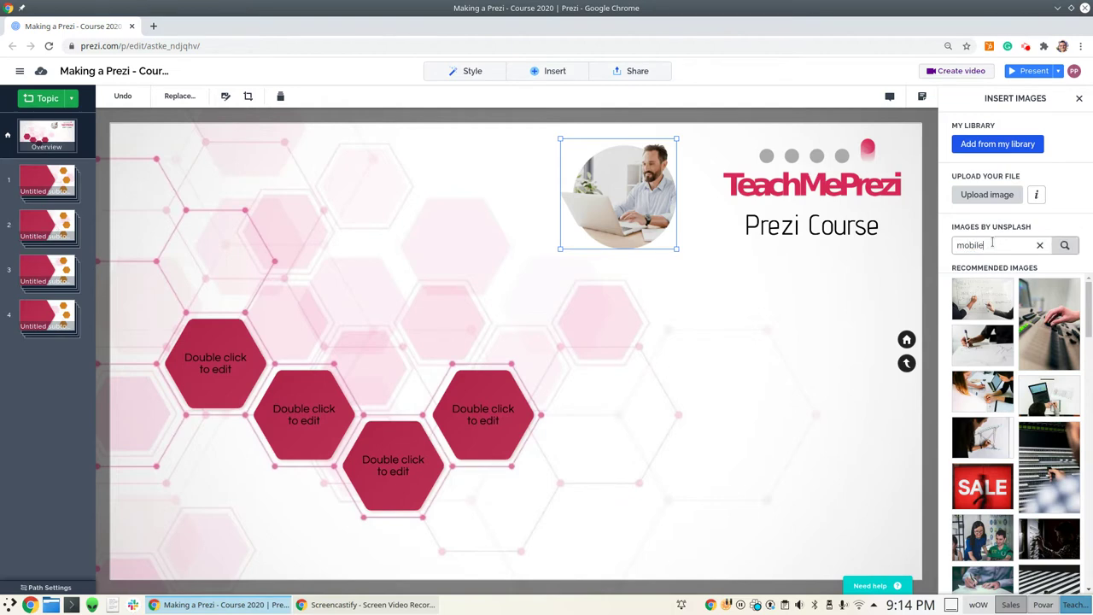
pyautogui.press('Return')
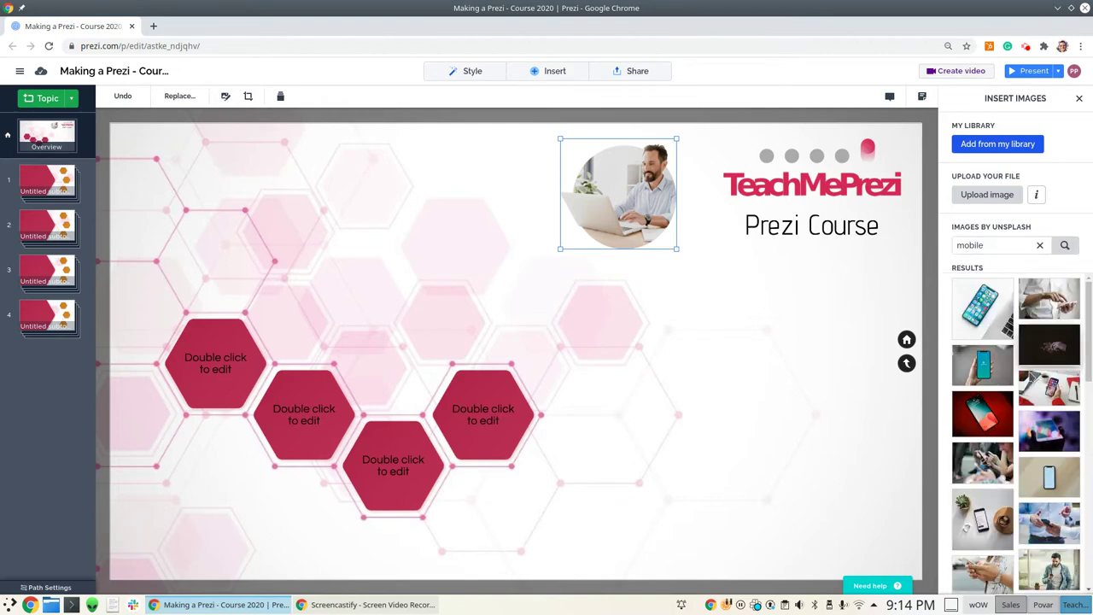
pyautogui.scroll(-1, 1022, 386)
pyautogui.moveTo(1022, 385); pyautogui.dragTo(740, 429)
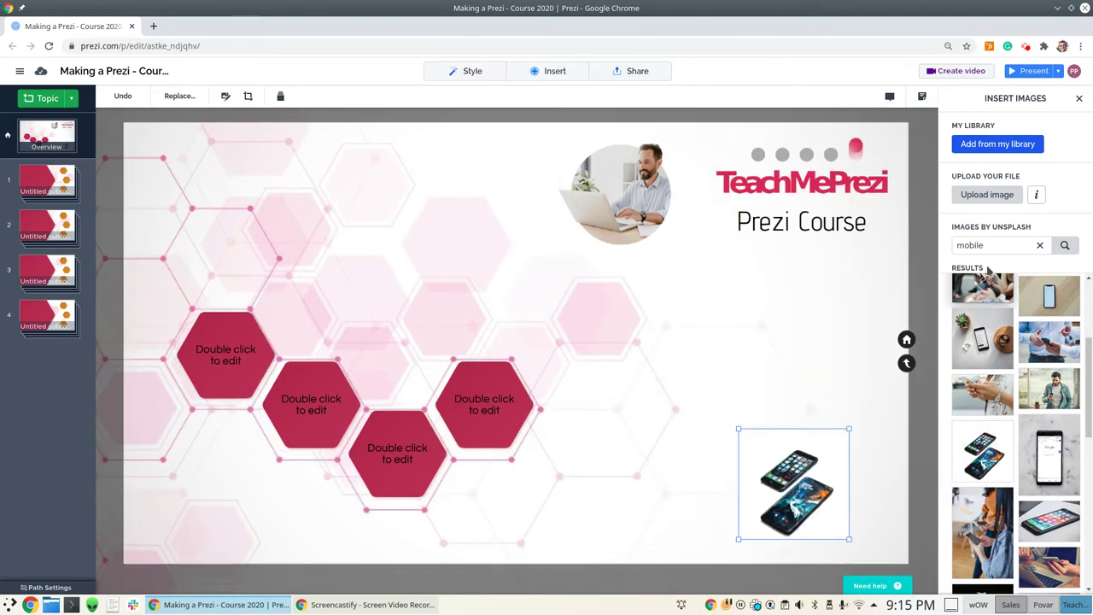
pyautogui.click(1039, 245)
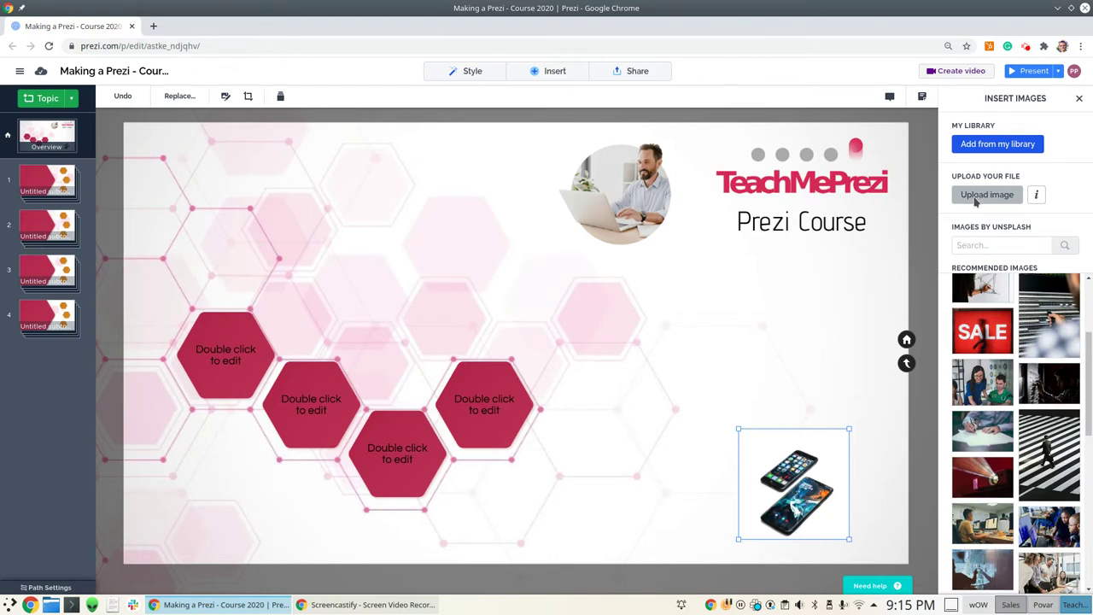
pyautogui.click(976, 201)
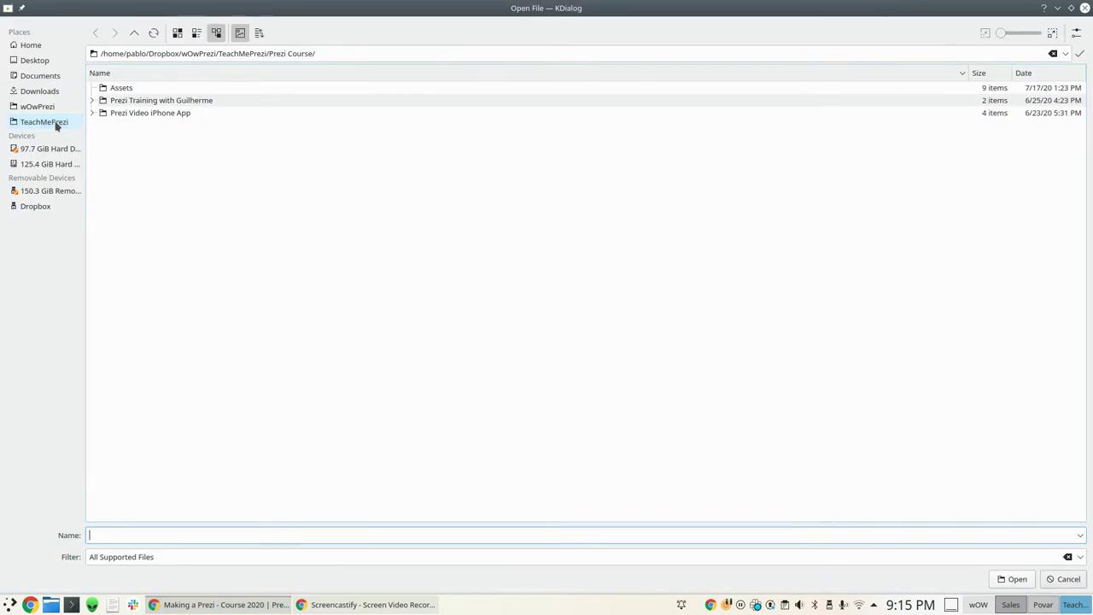
# Upload TeachMePrezi-Logo-jpg.jpg from the TeachMePrezi > Prezi Course > Assets folder.
pyautogui.click(57, 124)
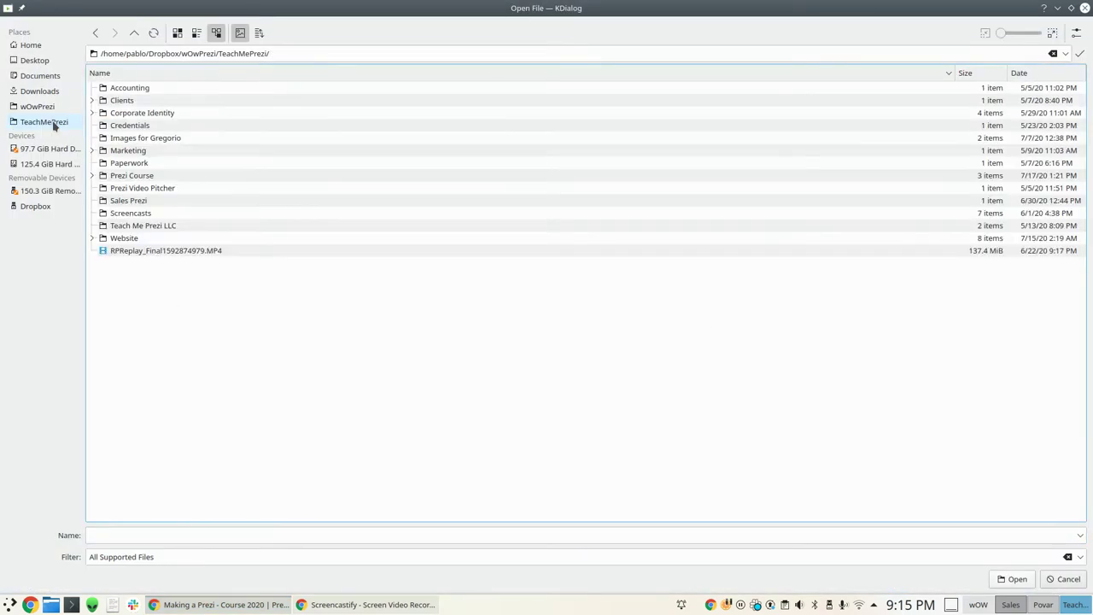
pyautogui.click(137, 175)
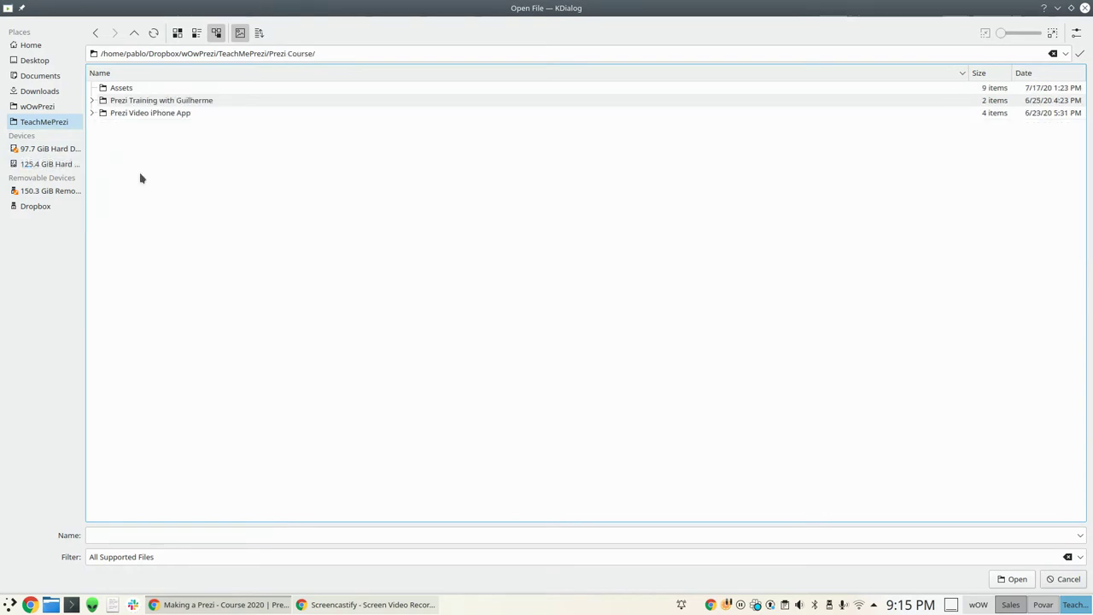
pyautogui.click(122, 88)
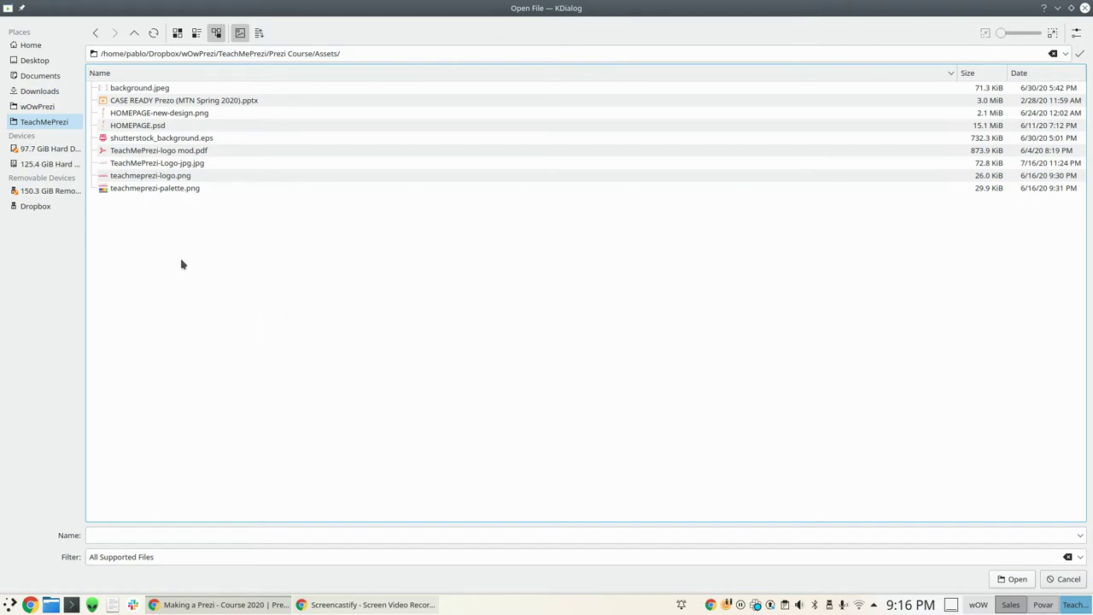
pyautogui.doubleClick(165, 165)
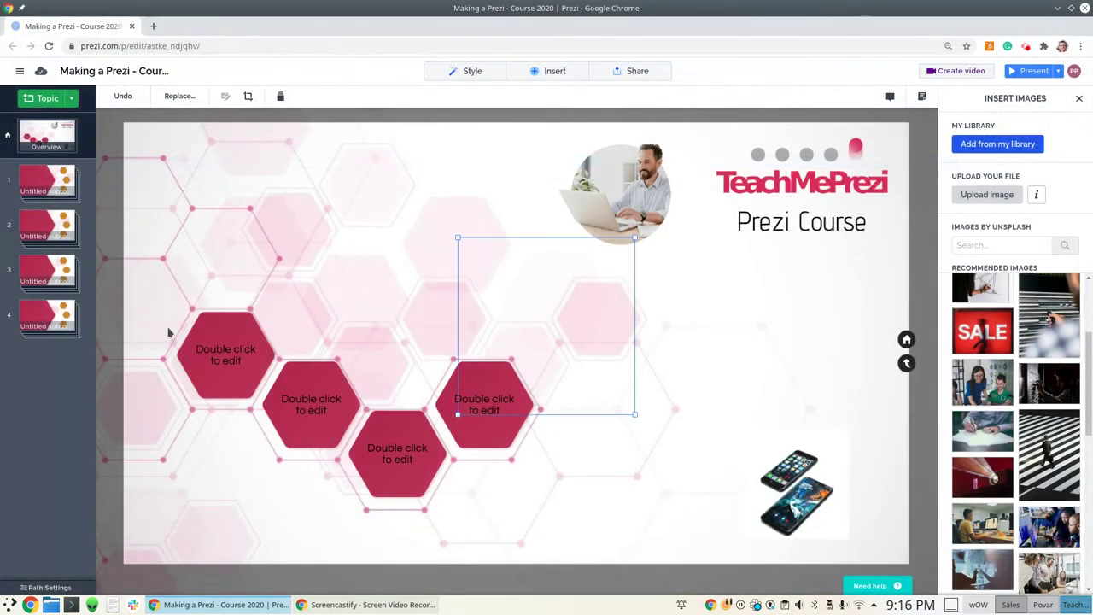
# Put the uploaded logo under 'Prezi Course' and shift the laptop photo left and down.
pyautogui.moveTo(587, 332); pyautogui.dragTo(828, 282)
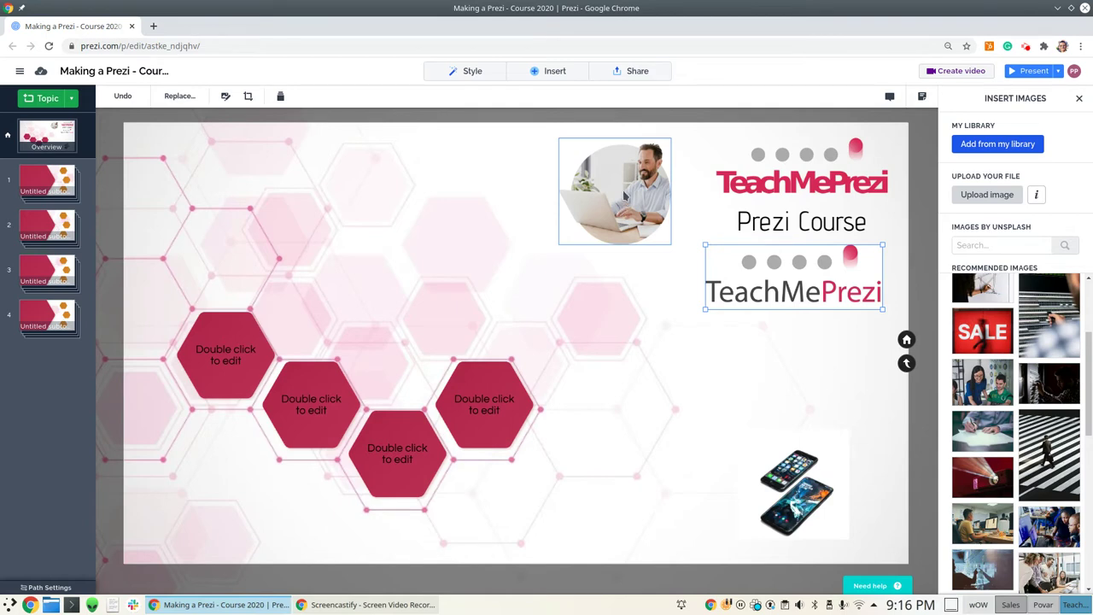
pyautogui.moveTo(624, 195); pyautogui.dragTo(486, 264)
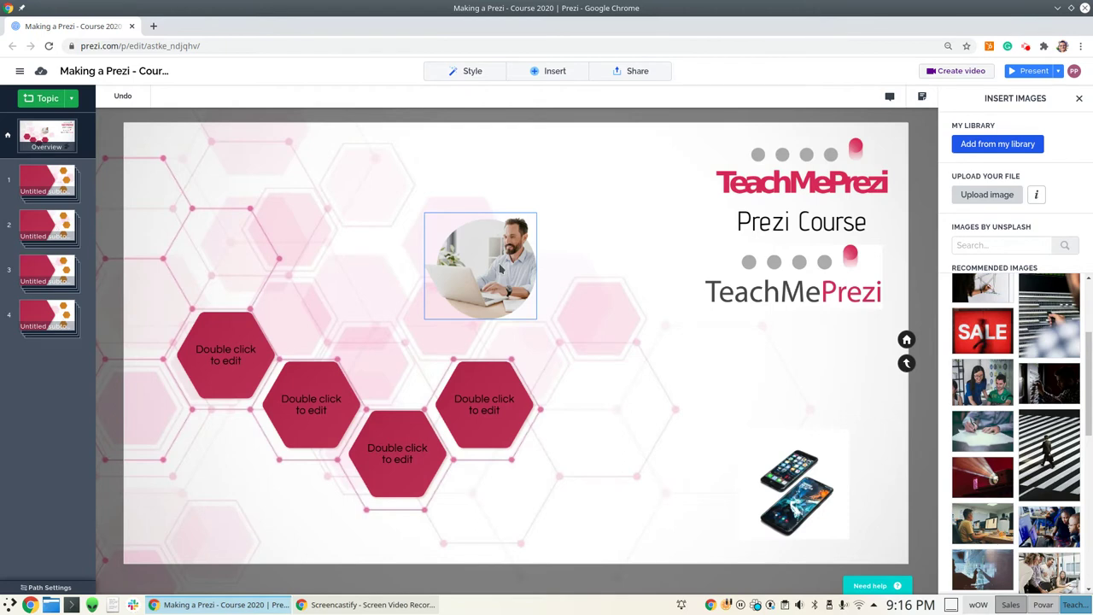
# Delete the lower duplicate logo and move the laptop photo back beside the top logo.
pyautogui.moveTo(501, 269); pyautogui.dragTo(417, 213)
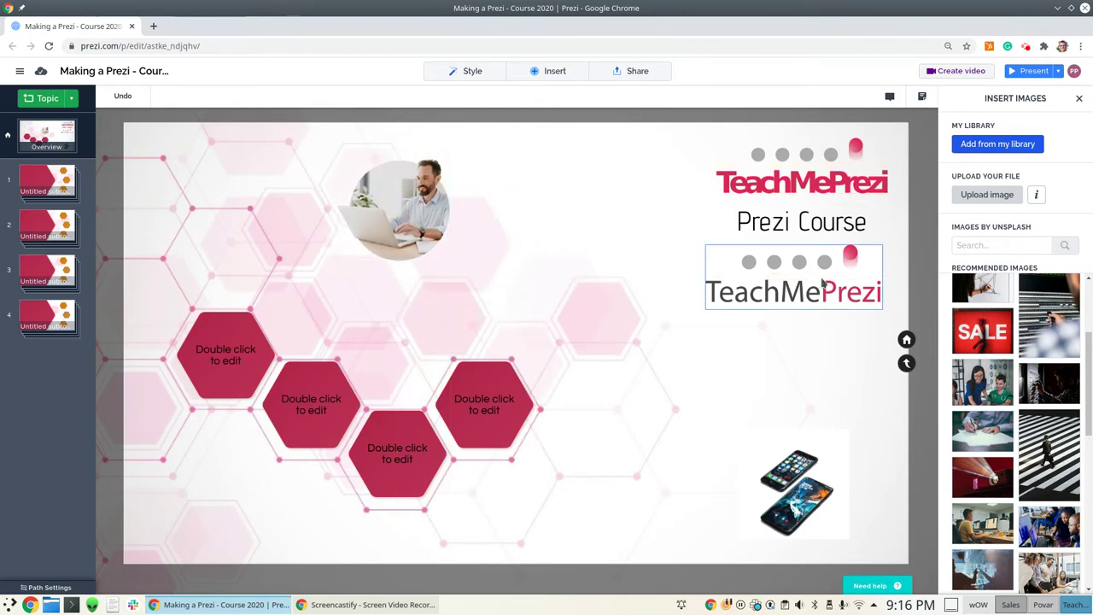
pyautogui.moveTo(780, 278); pyautogui.dragTo(462, 403)
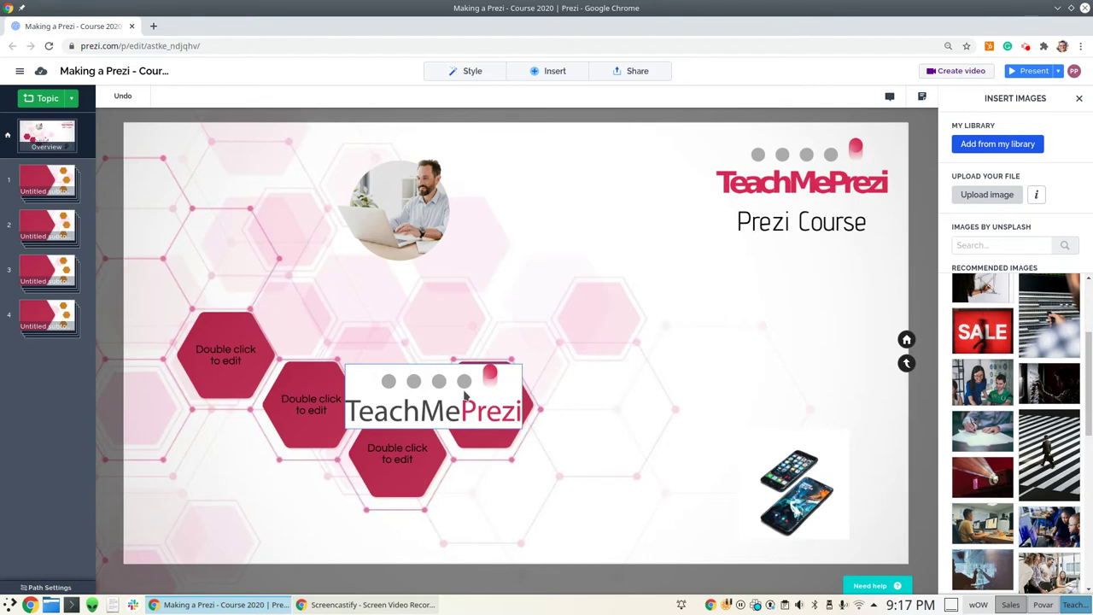
pyautogui.moveTo(466, 394); pyautogui.dragTo(580, 278)
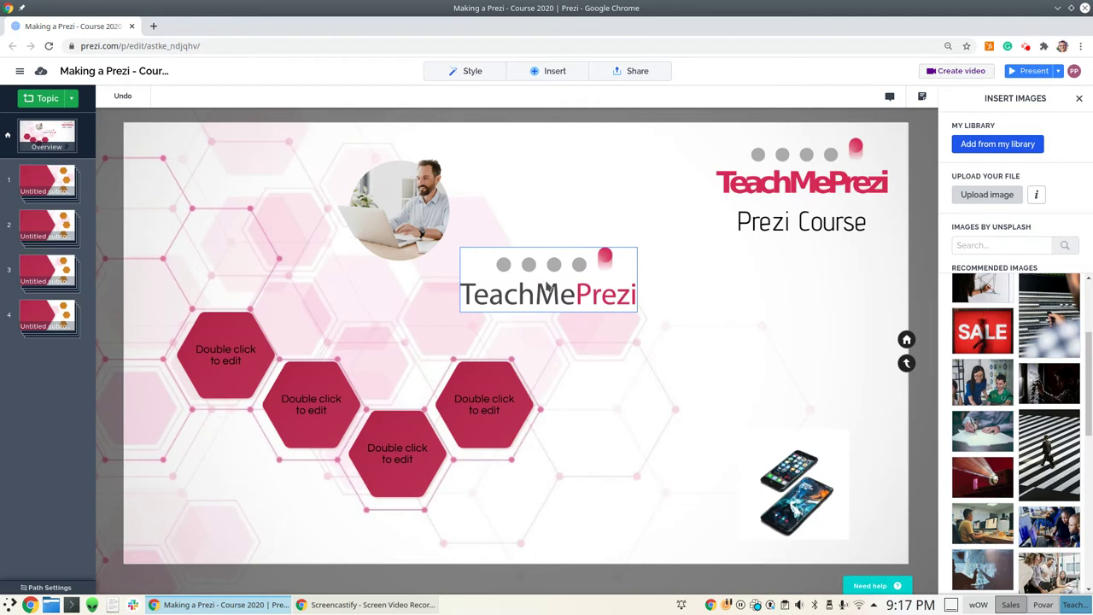
pyautogui.moveTo(546, 290); pyautogui.dragTo(662, 291)
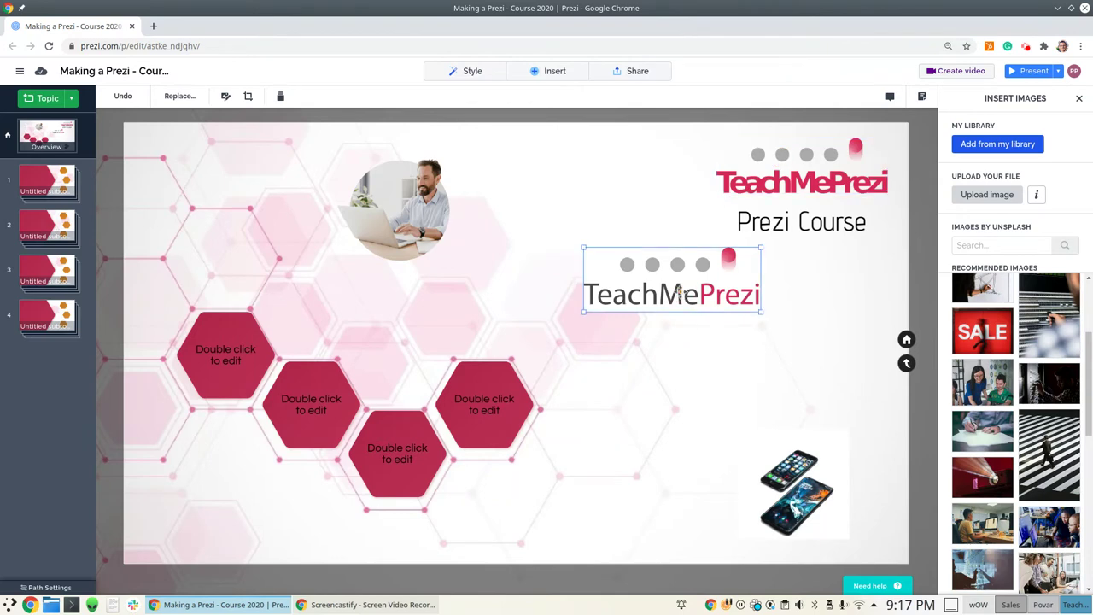
pyautogui.press('Delete')
pyautogui.moveTo(409, 213); pyautogui.dragTo(627, 189)
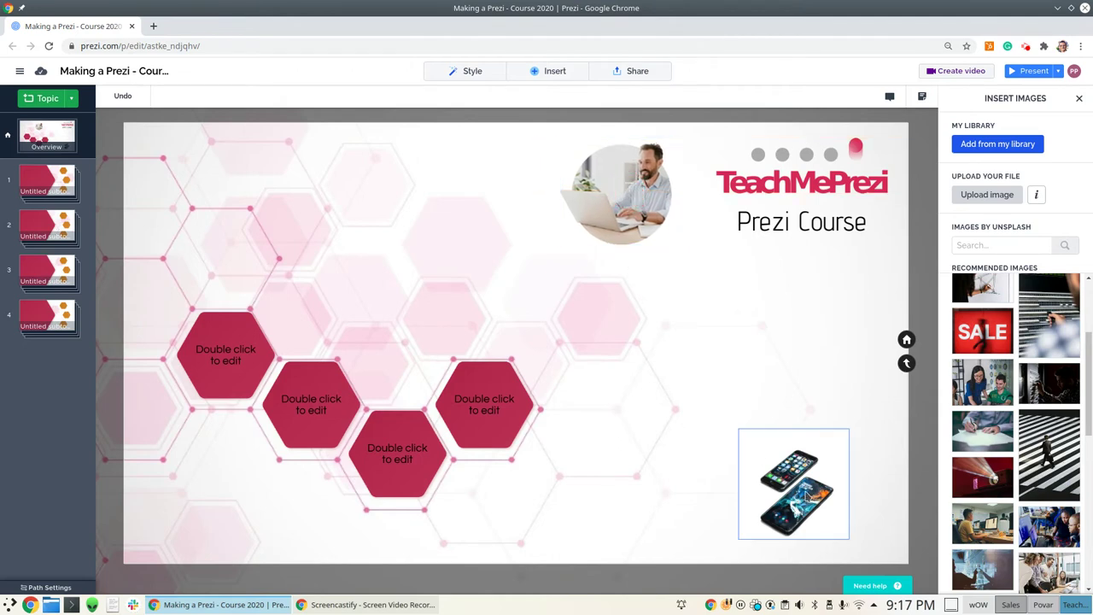
# Delete the phones photo from the slide and start loading teachmeprezi.com in a new tab.
pyautogui.click(803, 493)
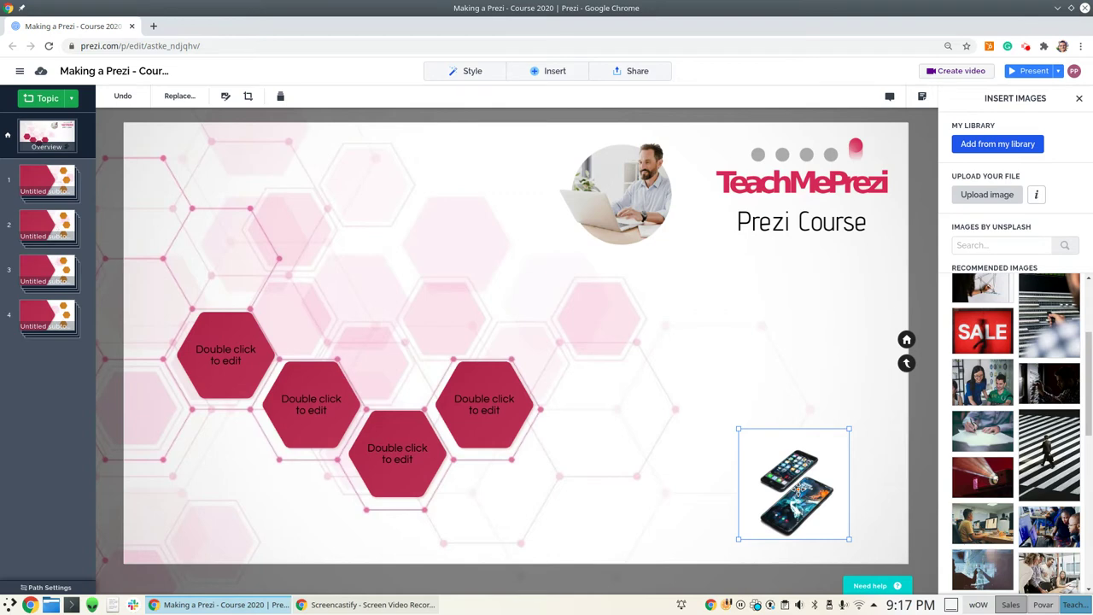
pyautogui.press('Delete')
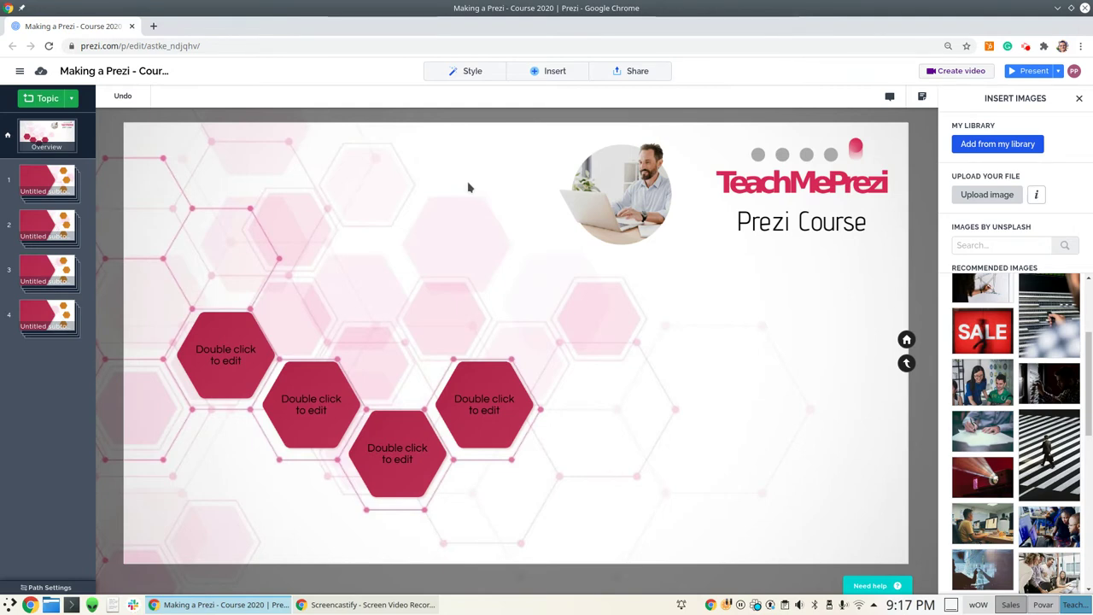
pyautogui.click(153, 25)
pyautogui.write('teachmeprezi.com')
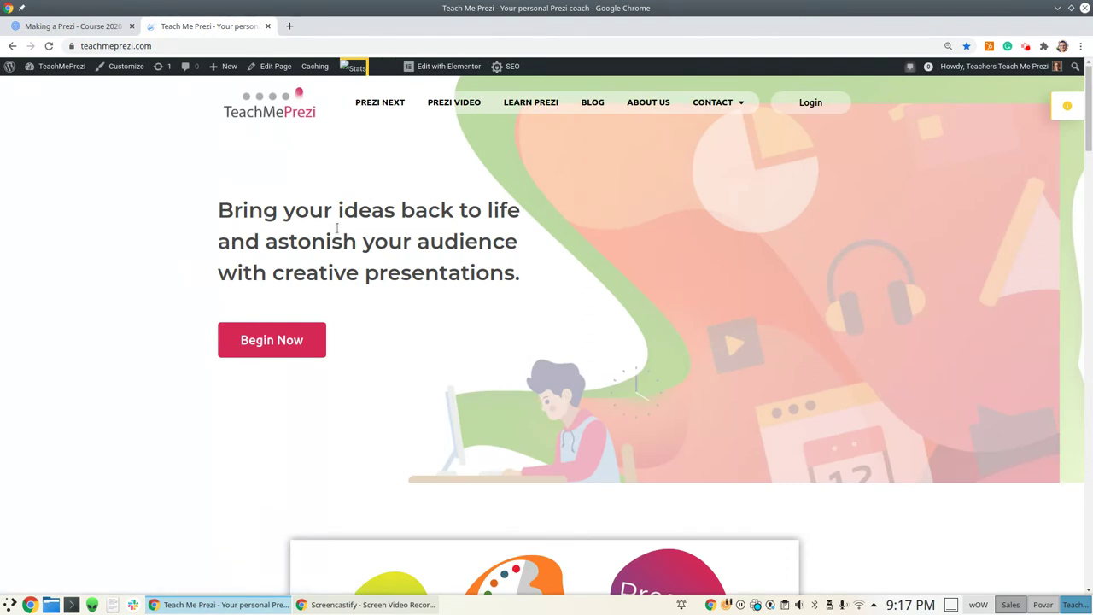
# Copy the Training/Design/Present graphic from teachmeprezi.com and return to the Prezi tab.
pyautogui.scroll(-3, 396, 299)
pyautogui.scroll(-2, 395, 300)
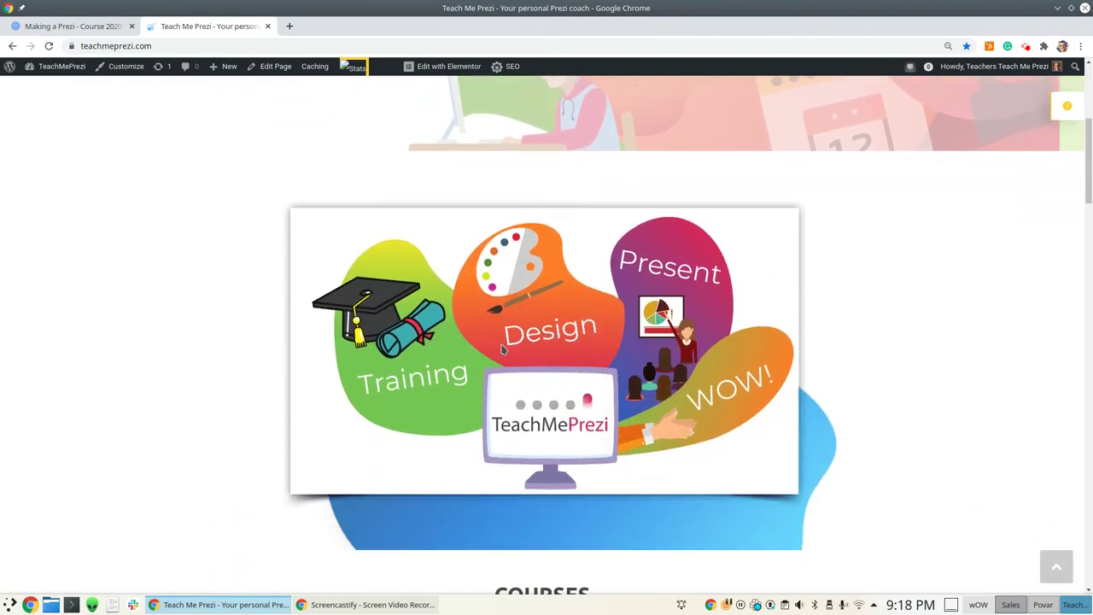
pyautogui.rightClick(534, 318)
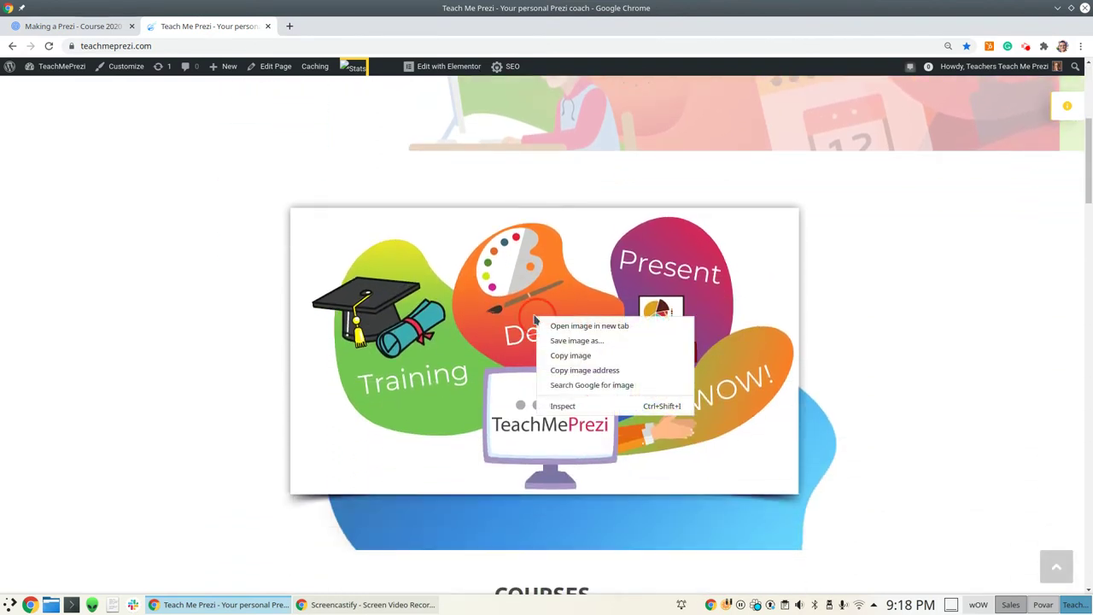
pyautogui.click(587, 355)
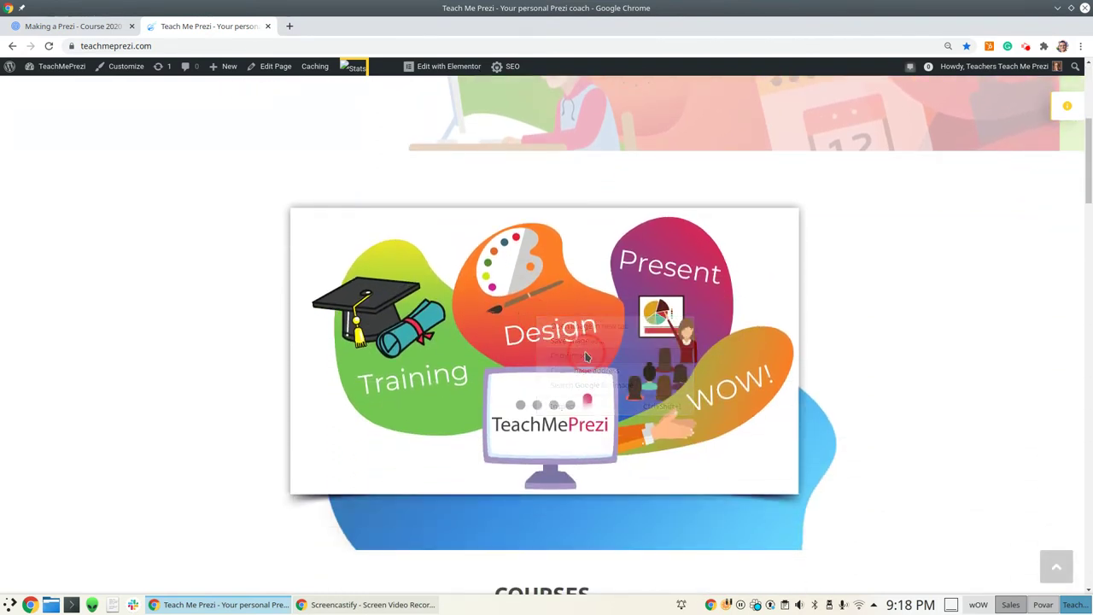
pyautogui.click(94, 27)
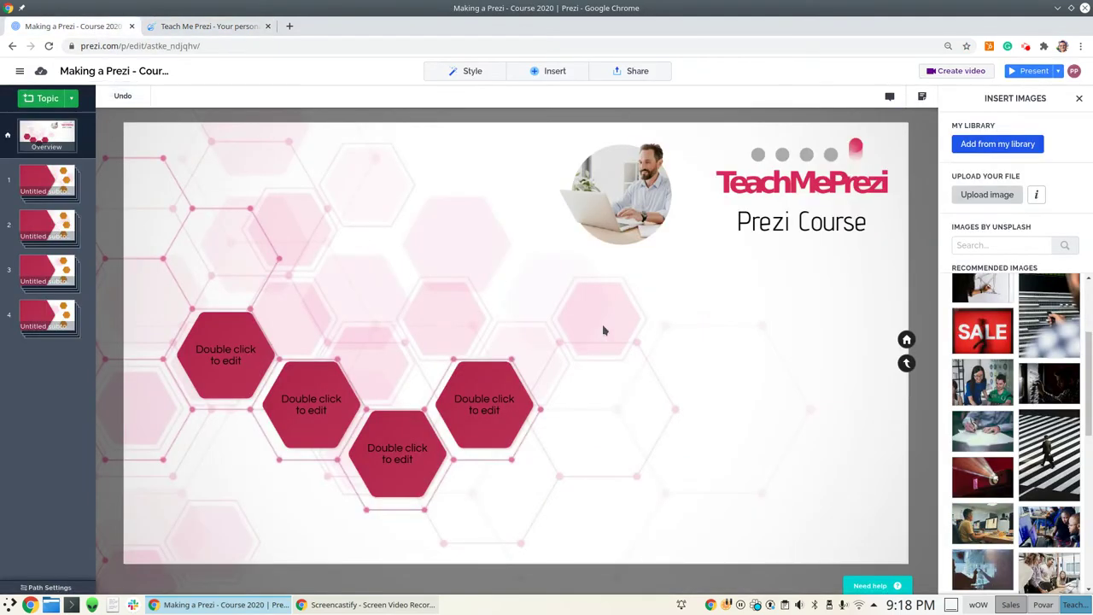
# Paste the Training/Design/Present graphic with Ctrl+V and position it below the 'Prezi Course' title.
pyautogui.rightClick(696, 286)
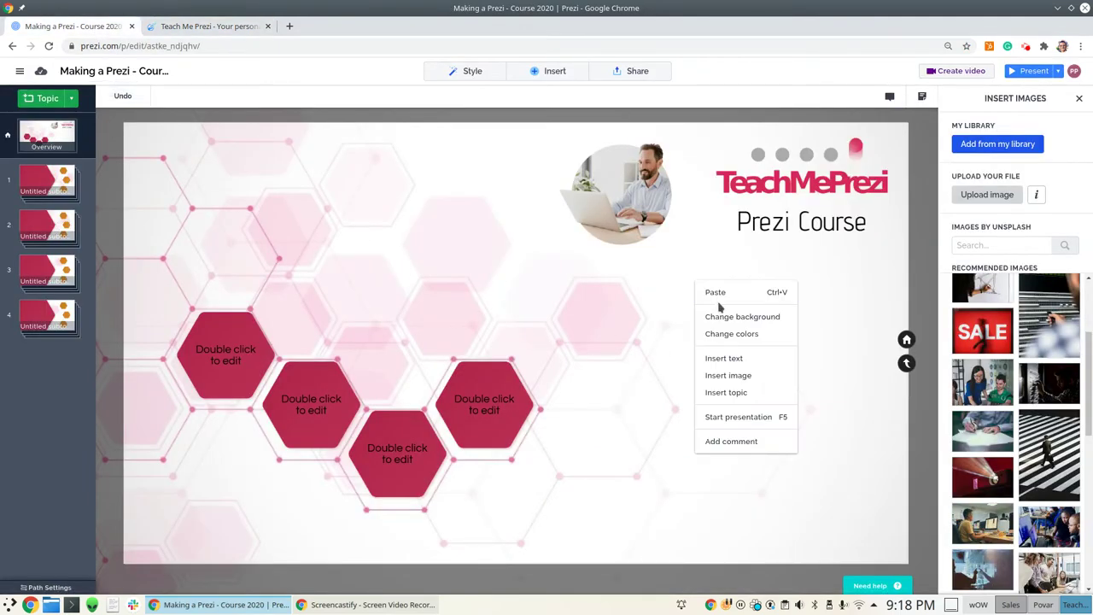
pyautogui.click(720, 292)
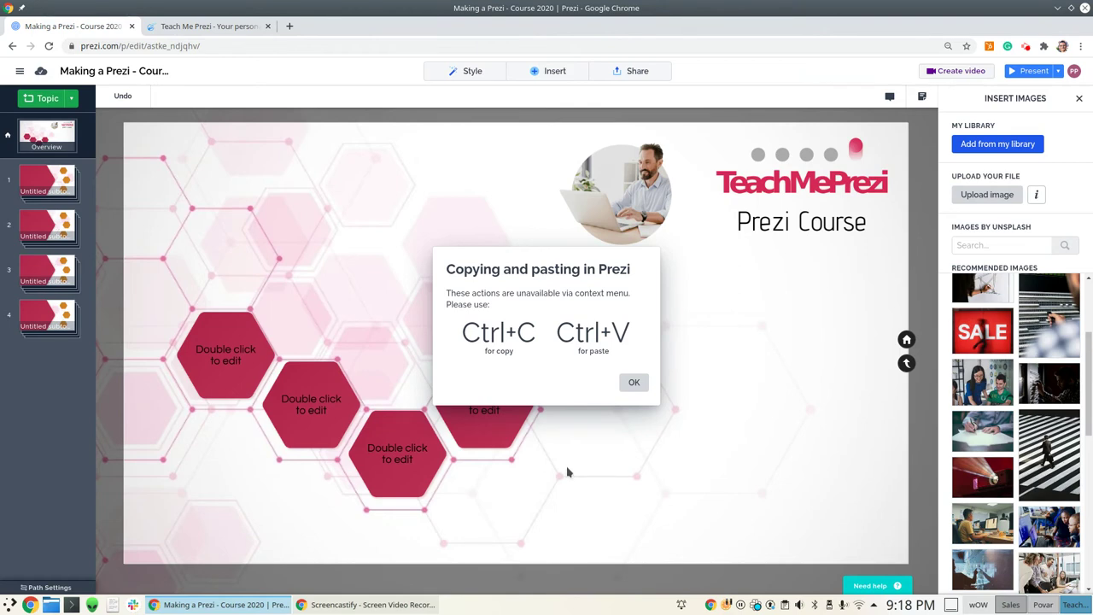
pyautogui.click(635, 385)
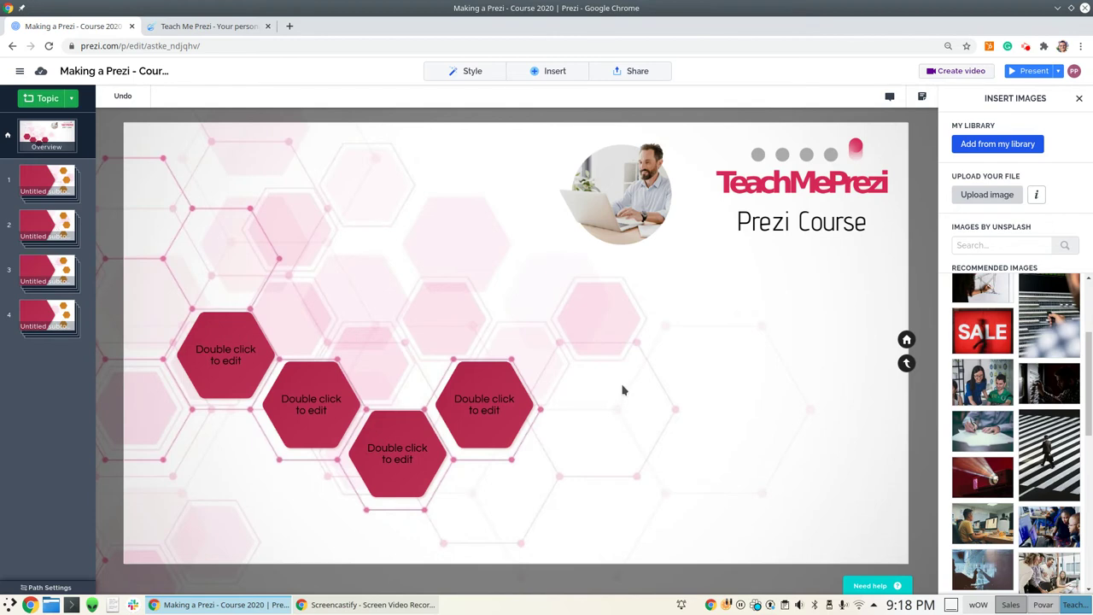
pyautogui.hotkey('ctrl', 'v')
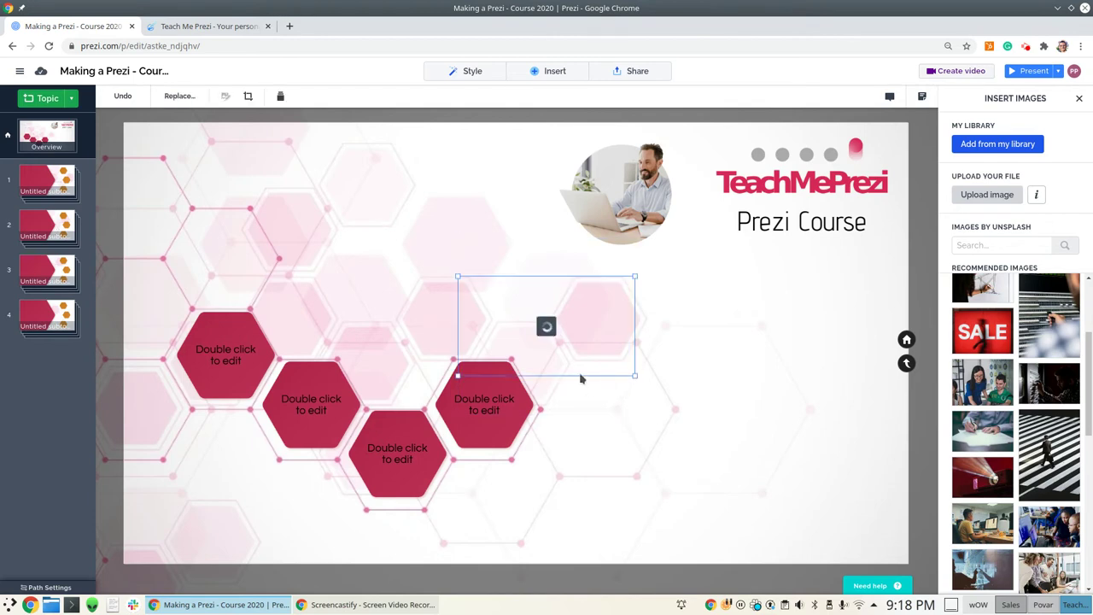
pyautogui.moveTo(649, 331); pyautogui.dragTo(763, 302)
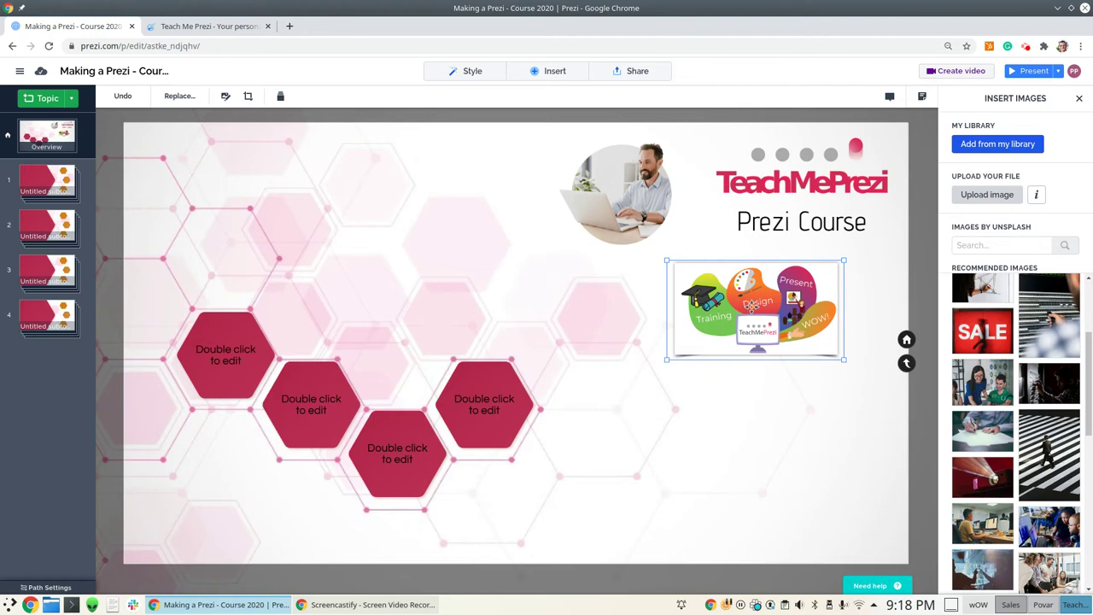
pyautogui.moveTo(748, 305)
pyautogui.mouseDown()
pyautogui.moveTo(719, 309)
pyautogui.moveTo(758, 304)
pyautogui.mouseUp()
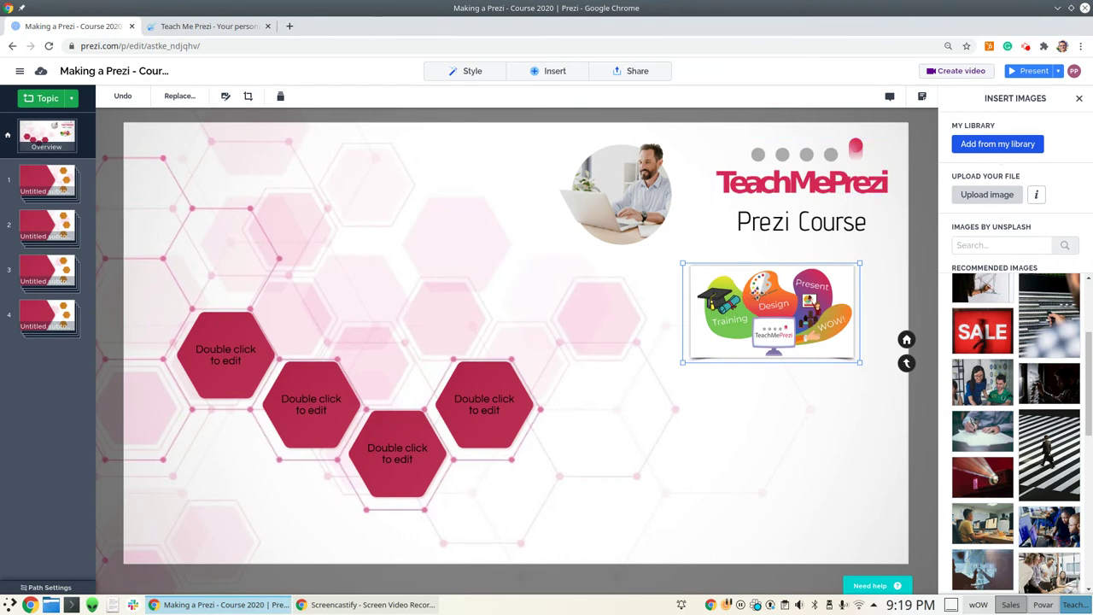
# Save the pasted Training/Design/Present graphic to My Library, then delete it from the slide.
pyautogui.rightClick(779, 309)
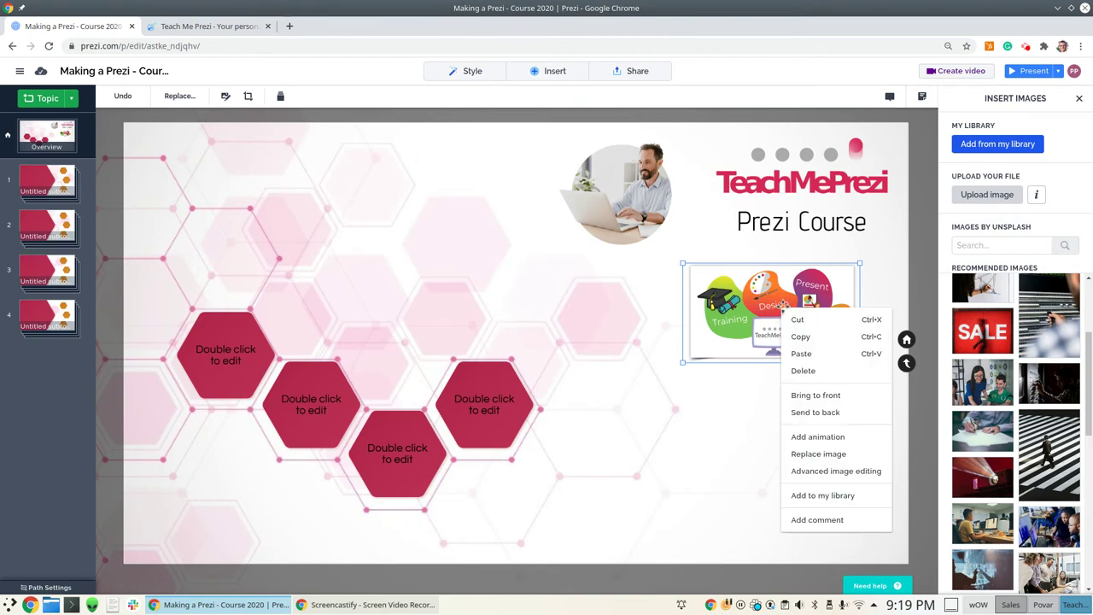
pyautogui.click(821, 497)
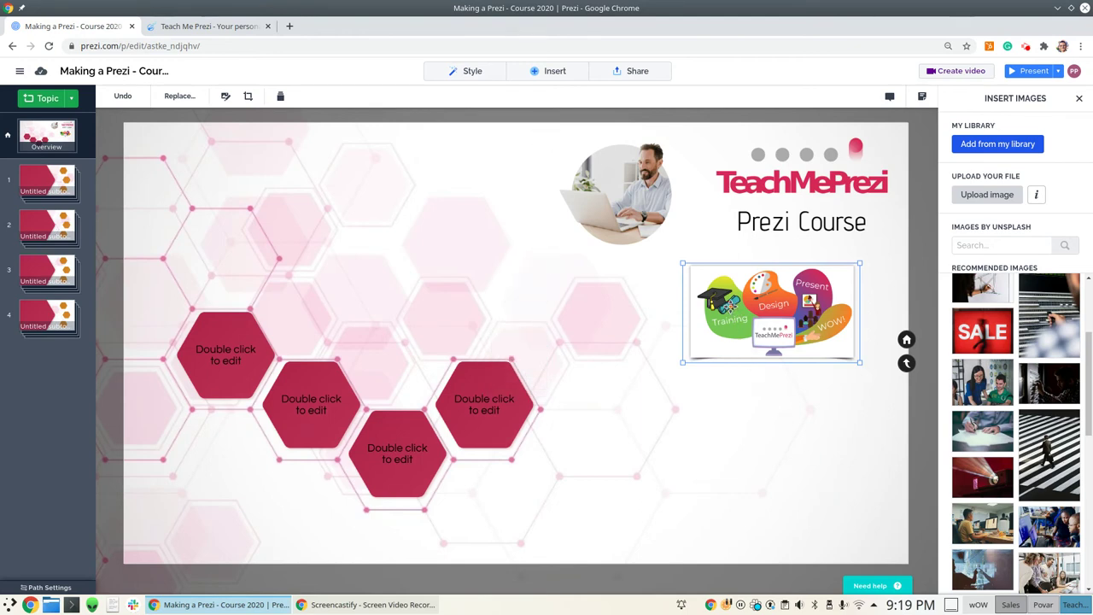
pyautogui.press('Delete')
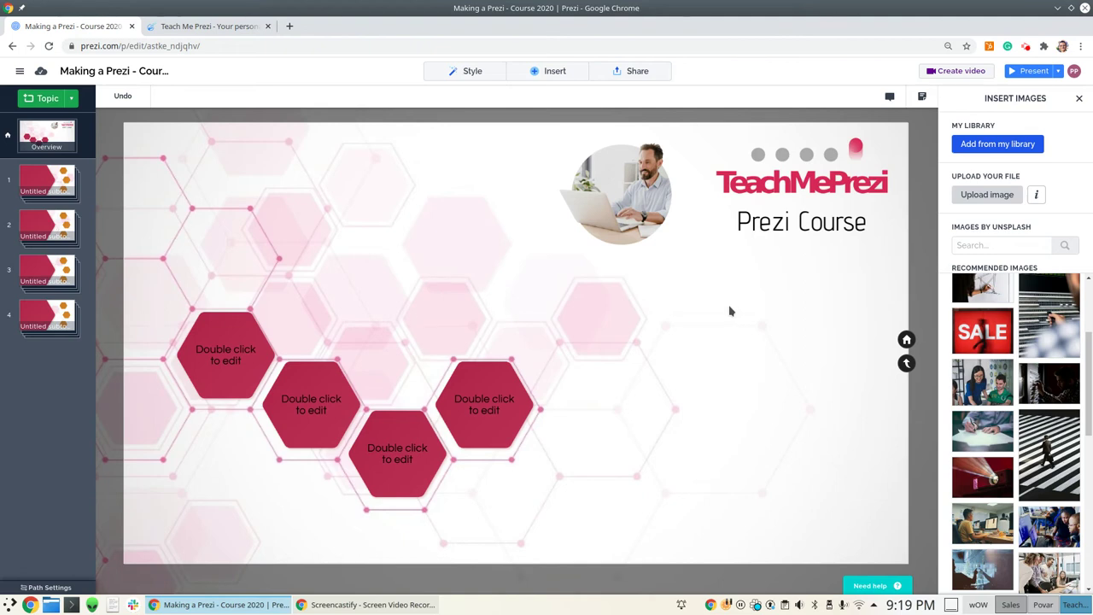
# With My Library open, move the round photo slightly further left and select it.
pyautogui.click(982, 144)
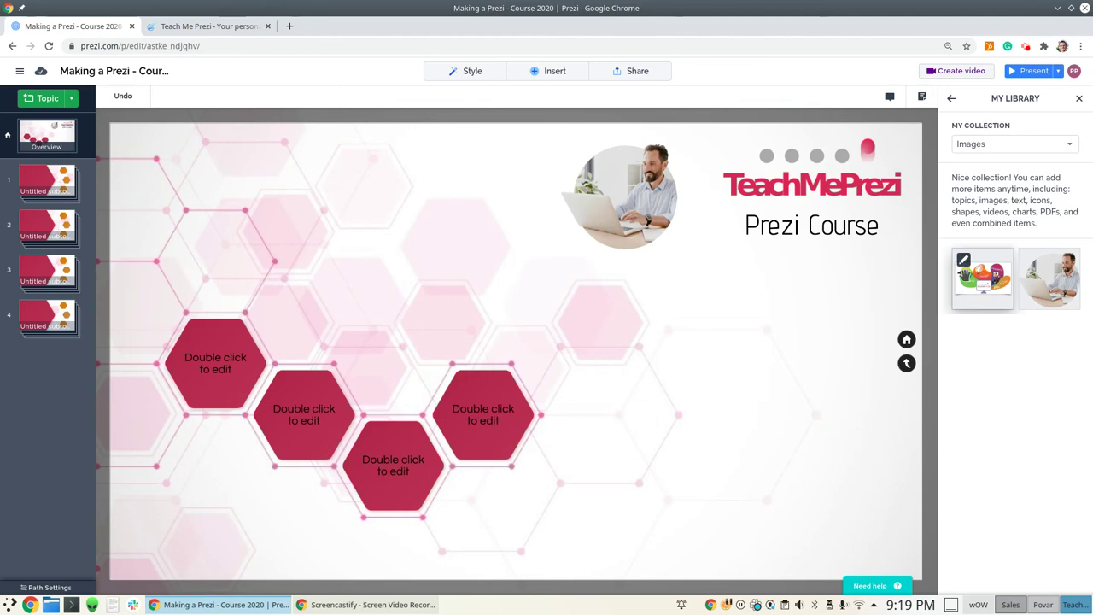
pyautogui.moveTo(641, 199); pyautogui.dragTo(582, 227)
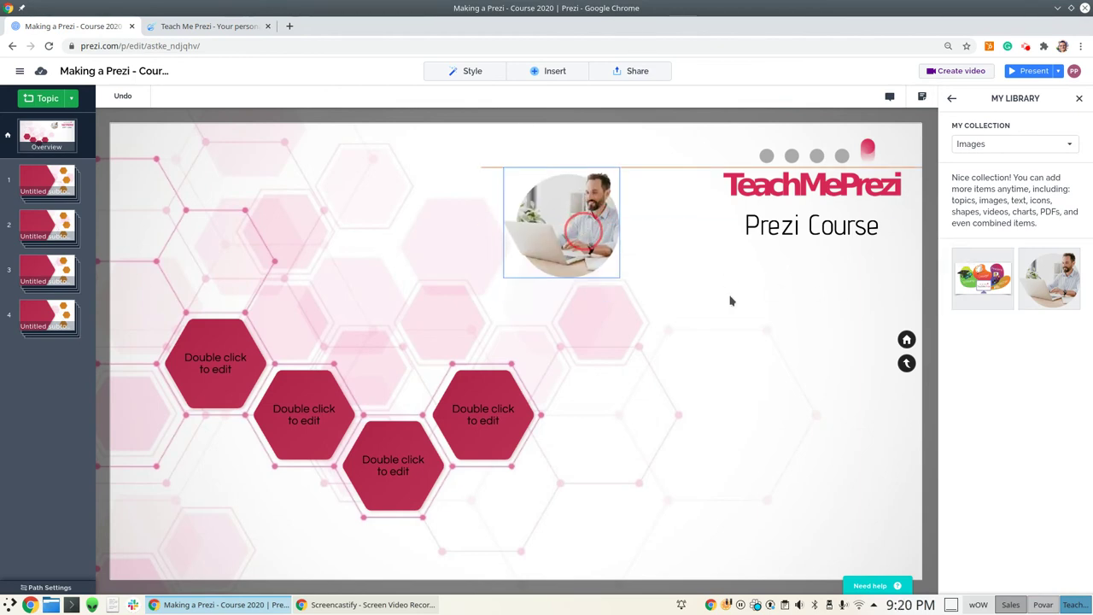
pyautogui.click(590, 232)
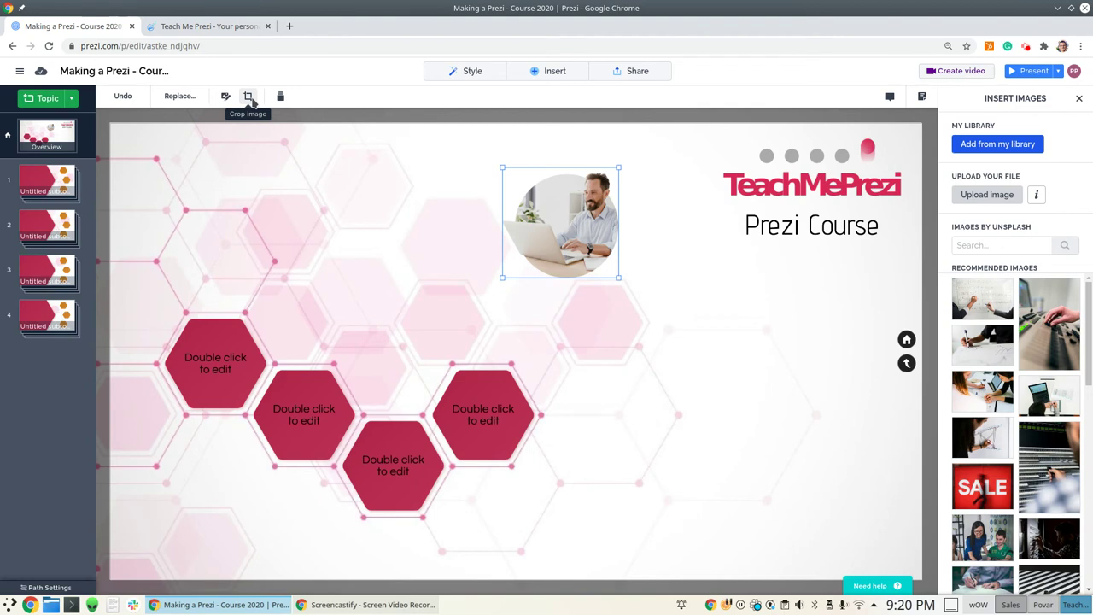
# Crop the round photo to a small square around the man's head and move it beside the title.
pyautogui.click(250, 97)
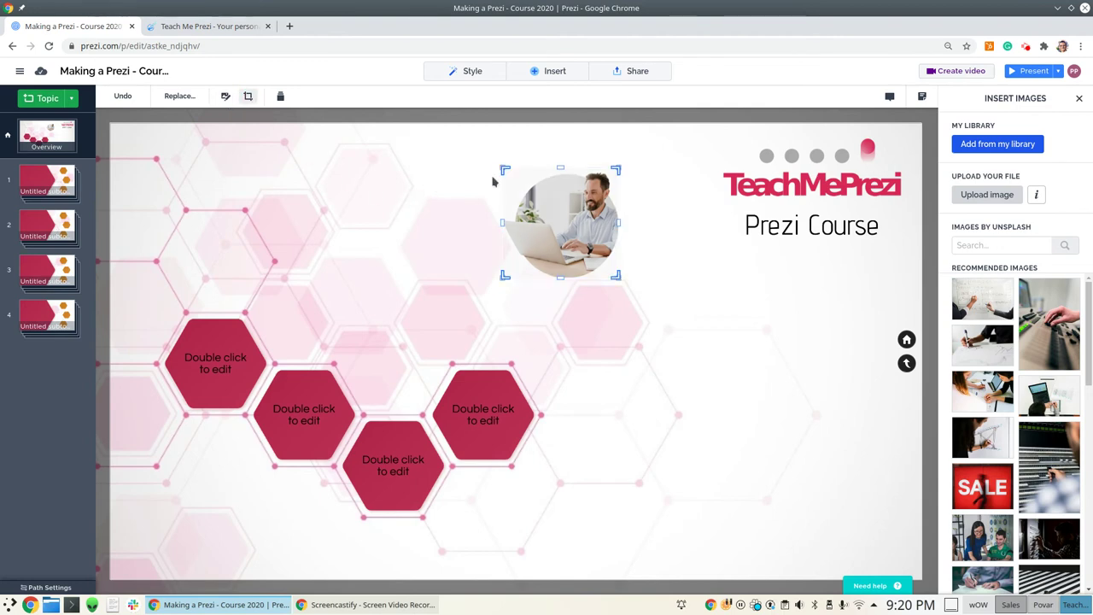
pyautogui.moveTo(505, 170); pyautogui.dragTo(589, 171)
pyautogui.click(552, 237)
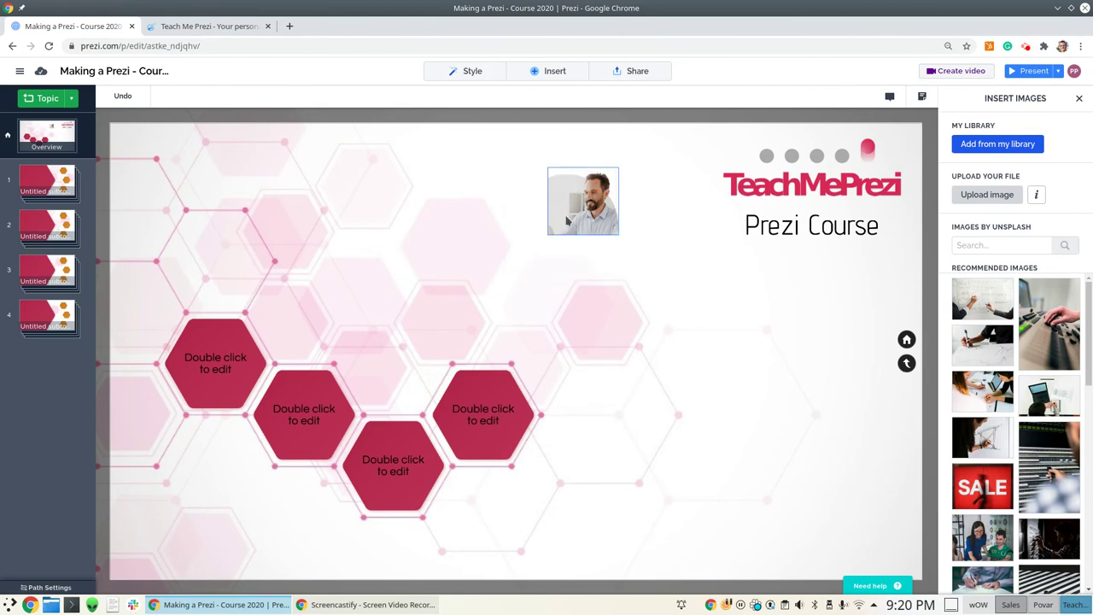
pyautogui.moveTo(575, 209); pyautogui.dragTo(615, 227)
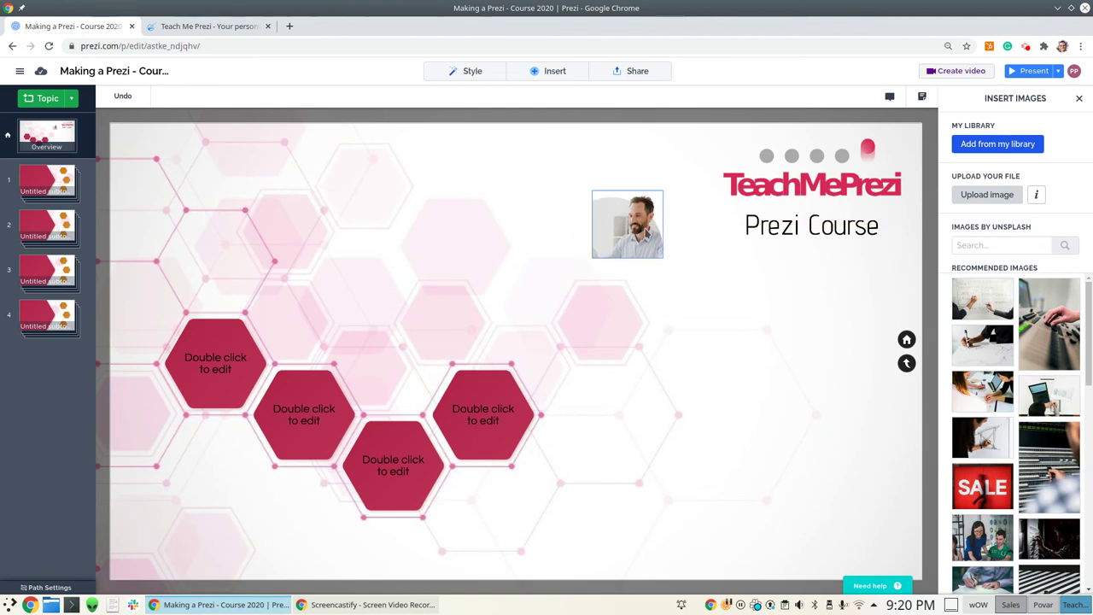
# Start a second, tighter crop of the photo around a small area near the face.
pyautogui.click(628, 226)
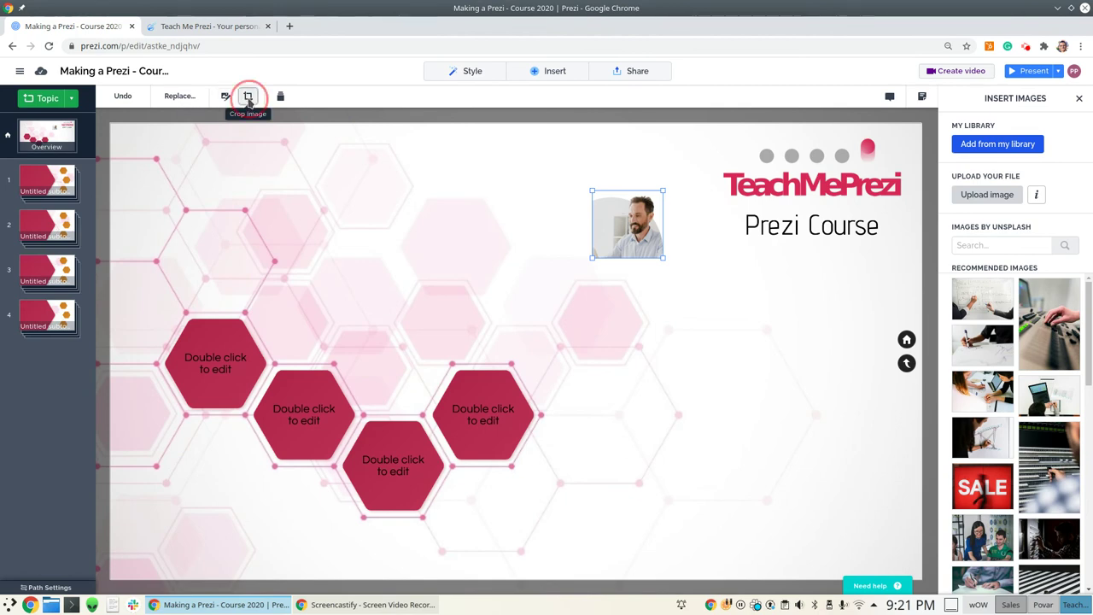
pyautogui.click(248, 96)
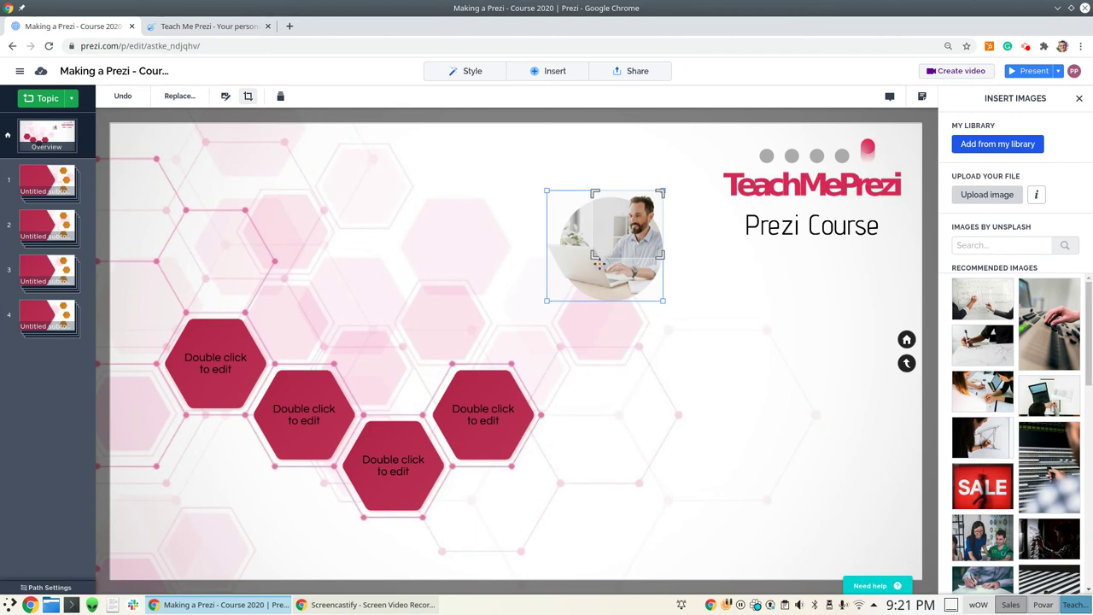
pyautogui.moveTo(596, 261); pyautogui.dragTo(567, 273)
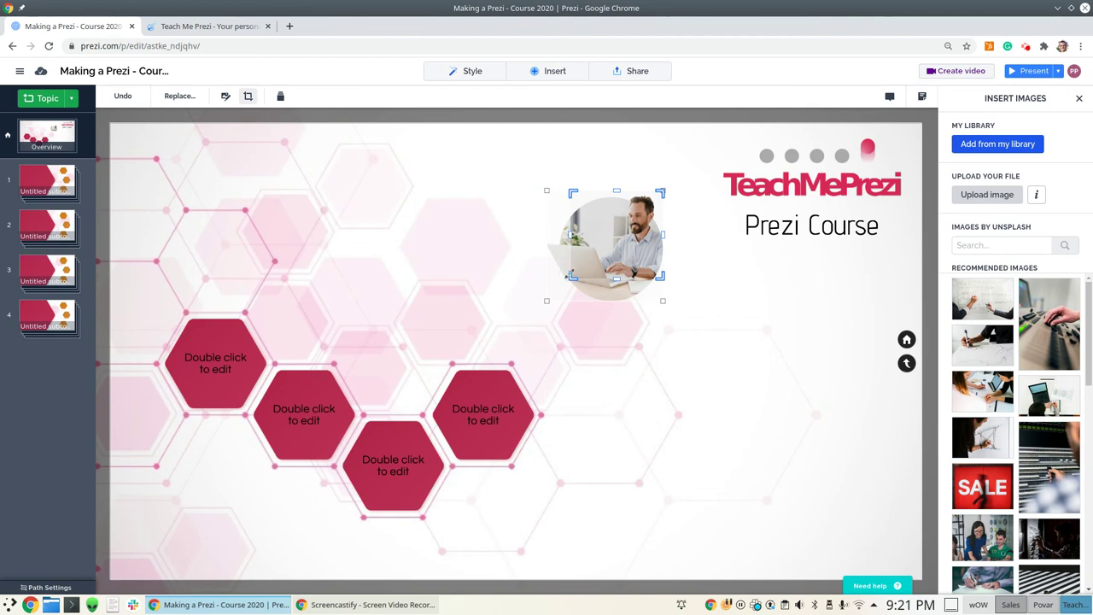
pyautogui.moveTo(568, 275); pyautogui.dragTo(621, 249)
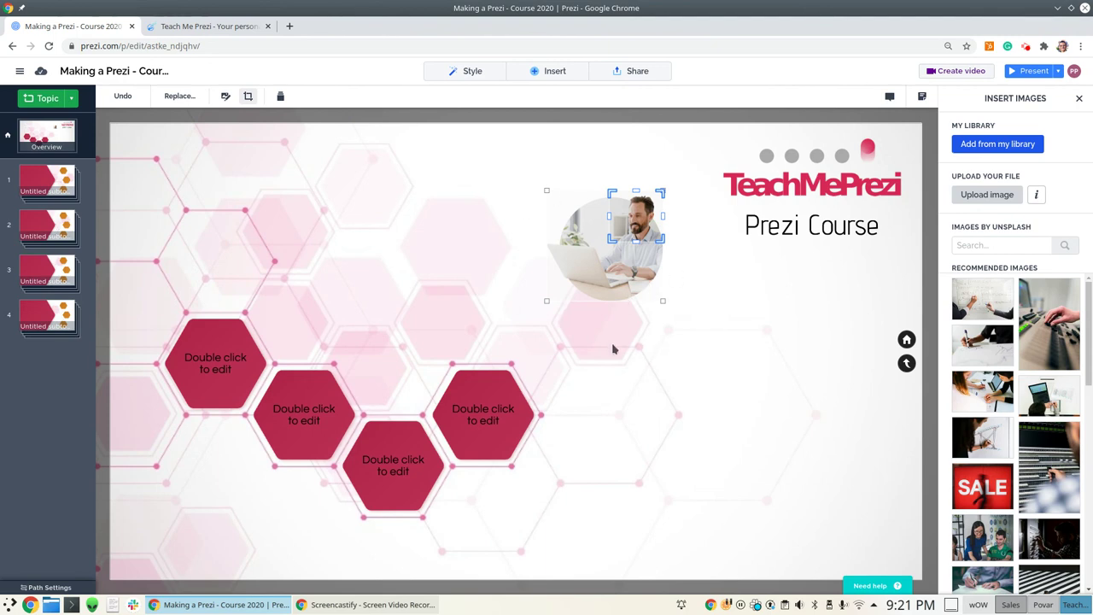
# Bring back the full round photo and move it up and right next to the TeachMePrezi logo.
pyautogui.click(513, 154)
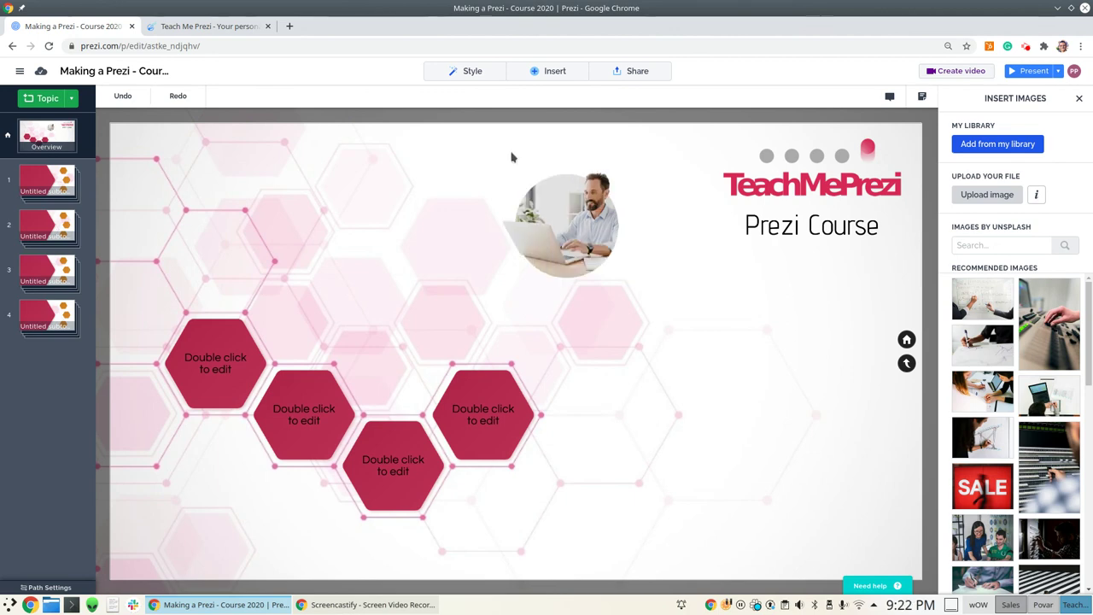
pyautogui.moveTo(560, 229); pyautogui.dragTo(582, 198)
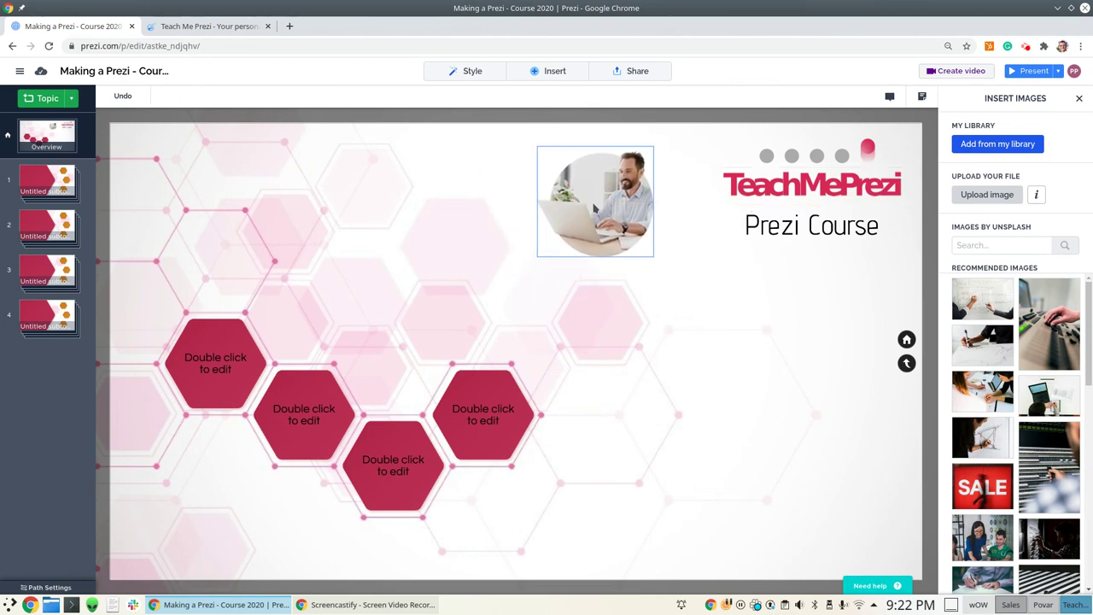